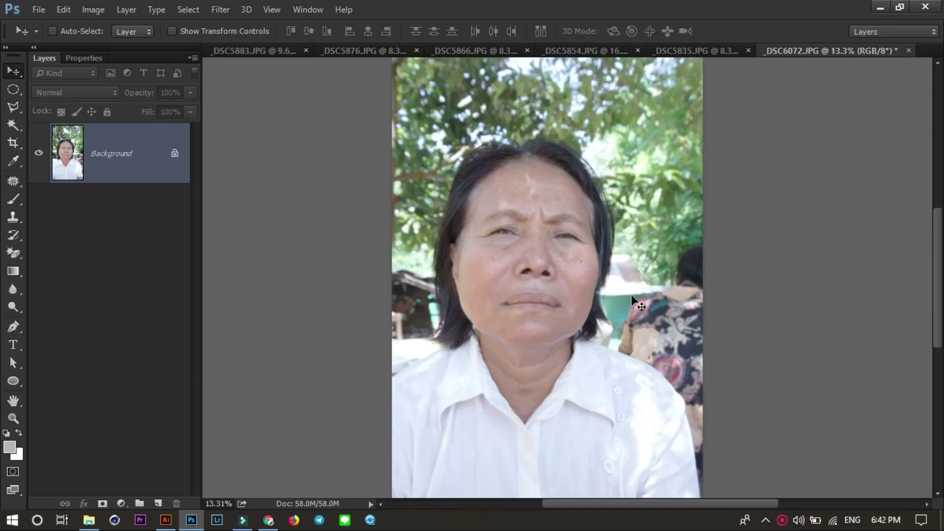
# Step: Duplicate the portrait's Background layer into a new Layer 1 with Ctrl+J
pyautogui.hotkey('ctrl', 'j')
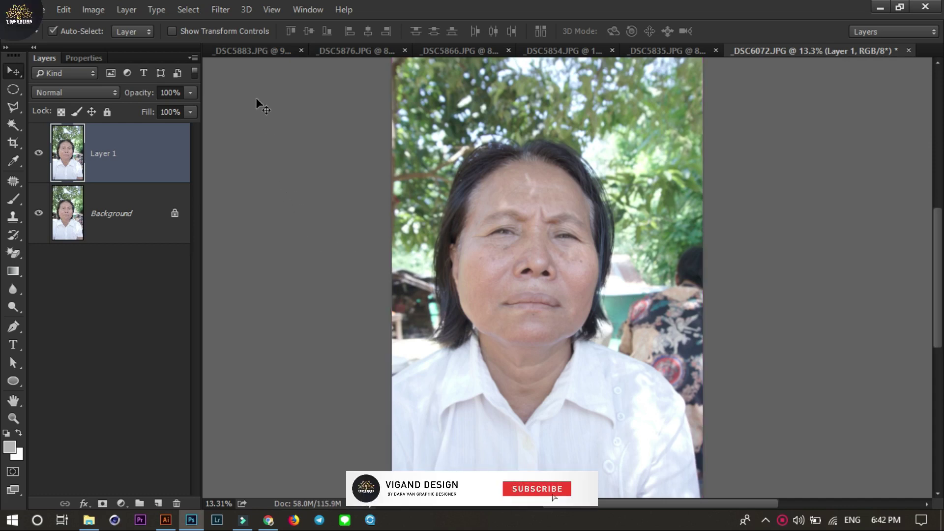
pyautogui.click(227, 11)
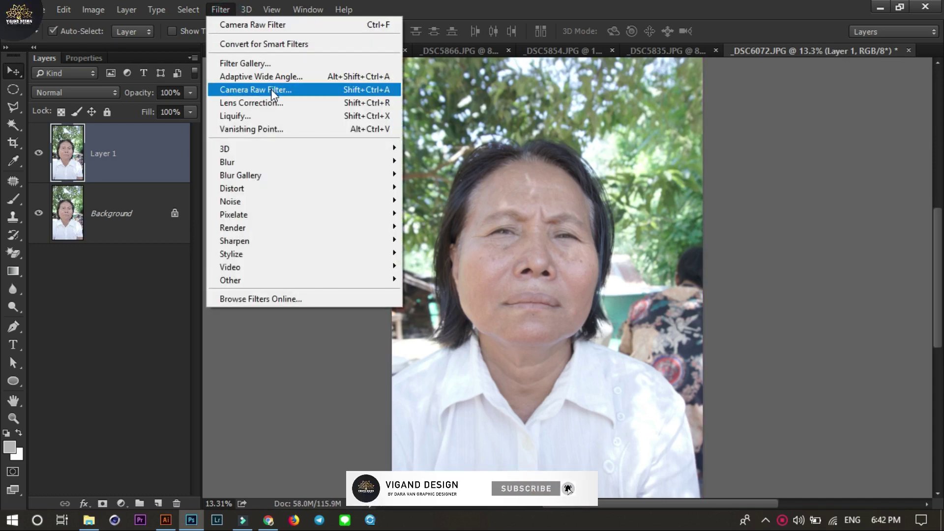
# Step: Launch the Camera Raw Filter on Layer 1 with Auto white balance and Auto tone
pyautogui.click(272, 91)
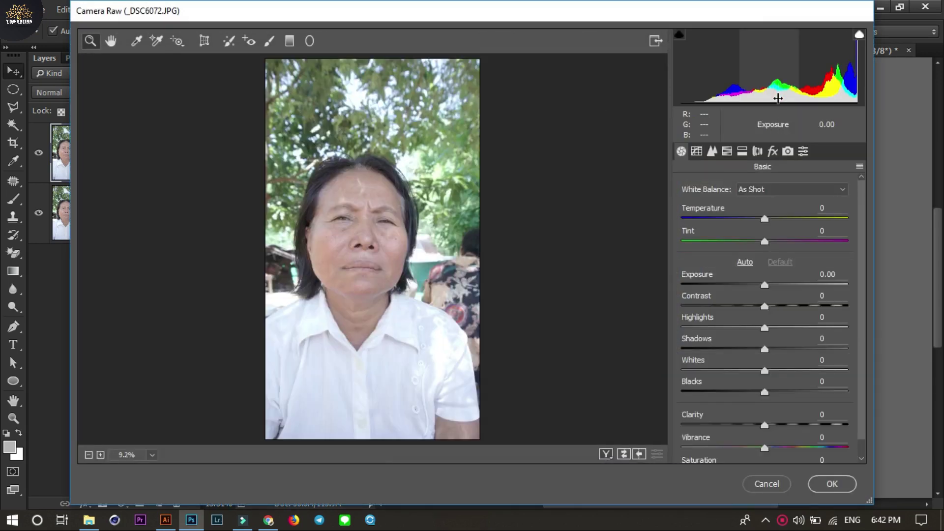
pyautogui.click(763, 189)
pyautogui.click(761, 215)
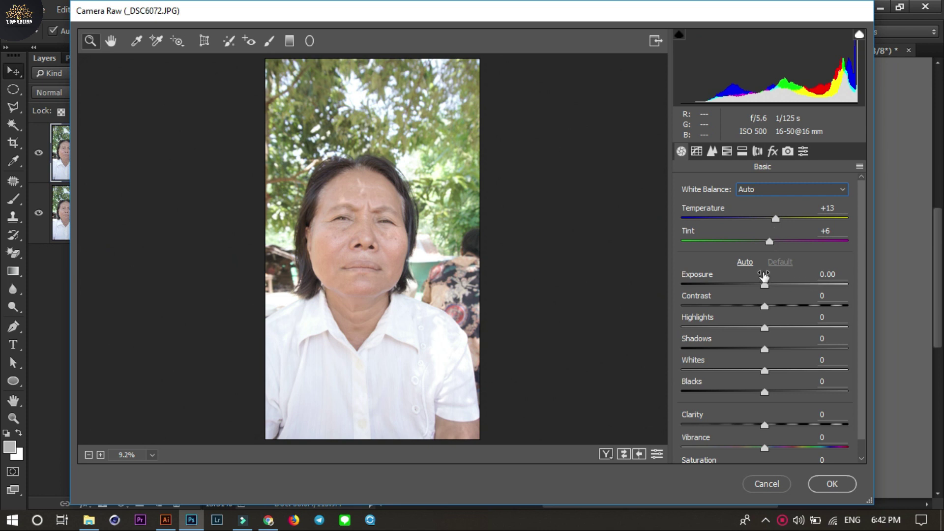
pyautogui.click(746, 262)
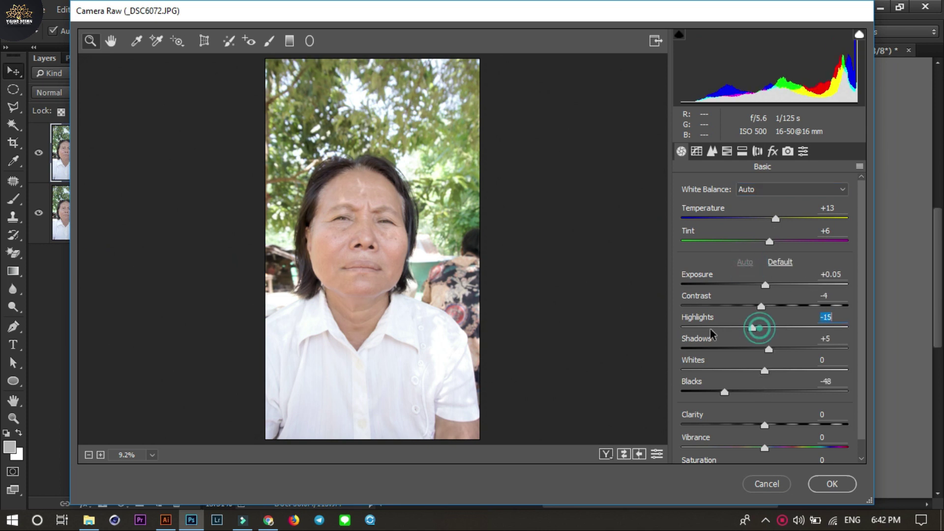
# Step: Set Highlights to -100, Shadows +20, Whites -15 and Clarity +28
pyautogui.moveTo(760, 327); pyautogui.dragTo(681, 328)
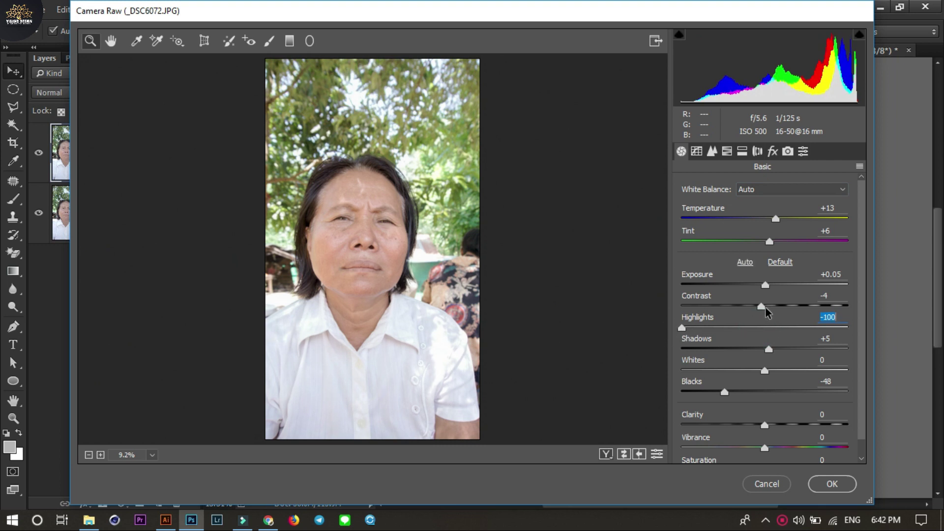
pyautogui.moveTo(768, 349)
pyautogui.mouseDown()
pyautogui.moveTo(781, 349)
pyautogui.moveTo(752, 370)
pyautogui.mouseUp()
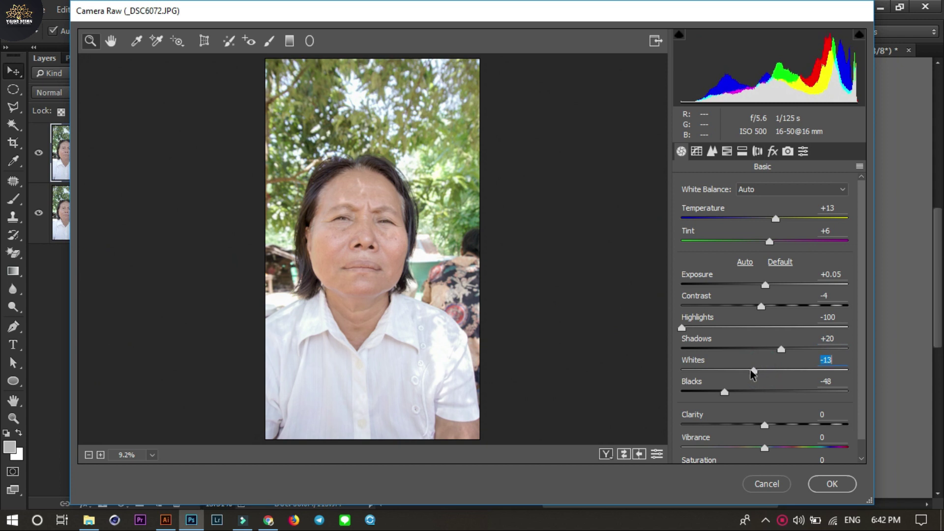
pyautogui.moveTo(765, 426); pyautogui.dragTo(786, 425)
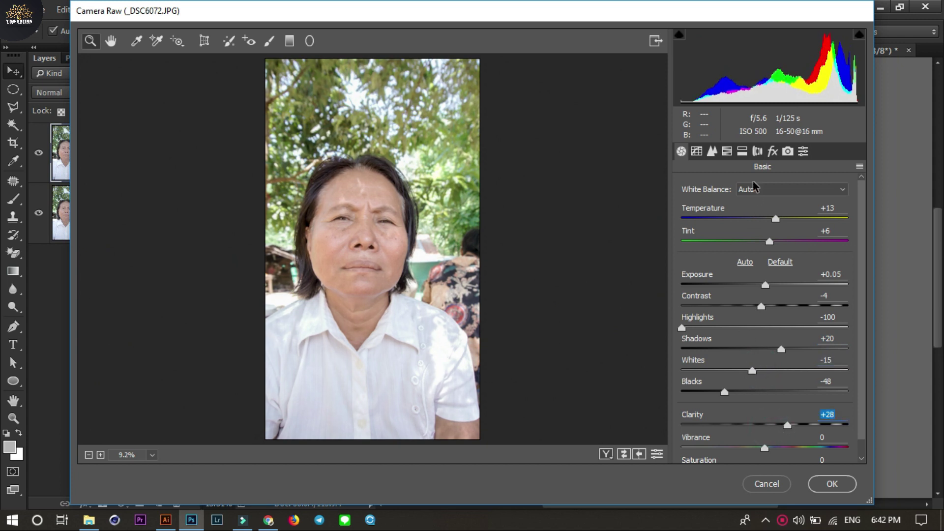
pyautogui.click(710, 152)
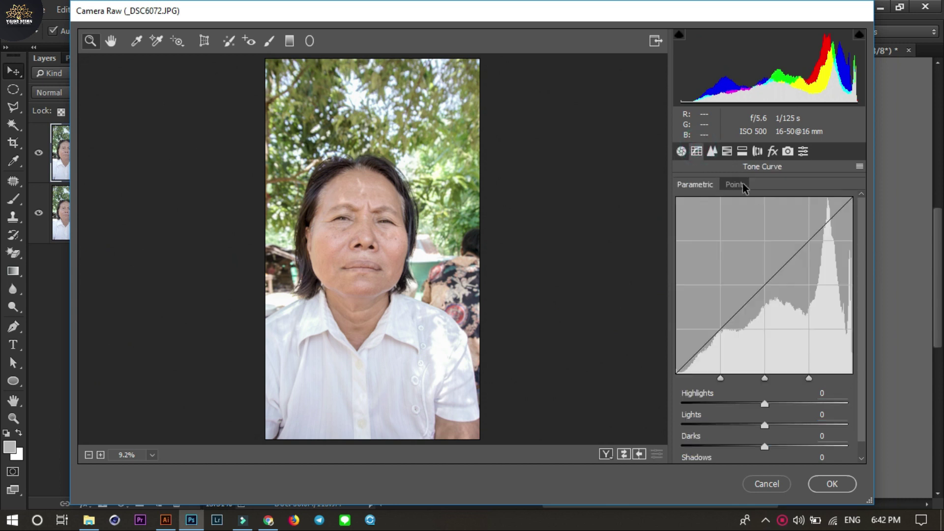
# Step: In HSL Hue, try Reds, Oranges and Yellows shifts, then push Yellows and Greens to +88
pyautogui.click(726, 151)
pyautogui.moveTo(801, 274); pyautogui.dragTo(774, 275)
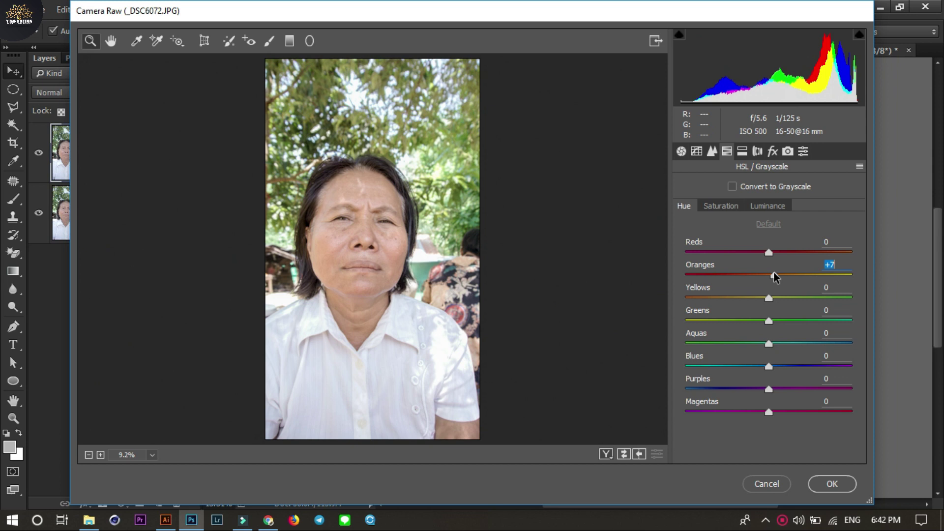
pyautogui.moveTo(768, 297); pyautogui.dragTo(754, 299)
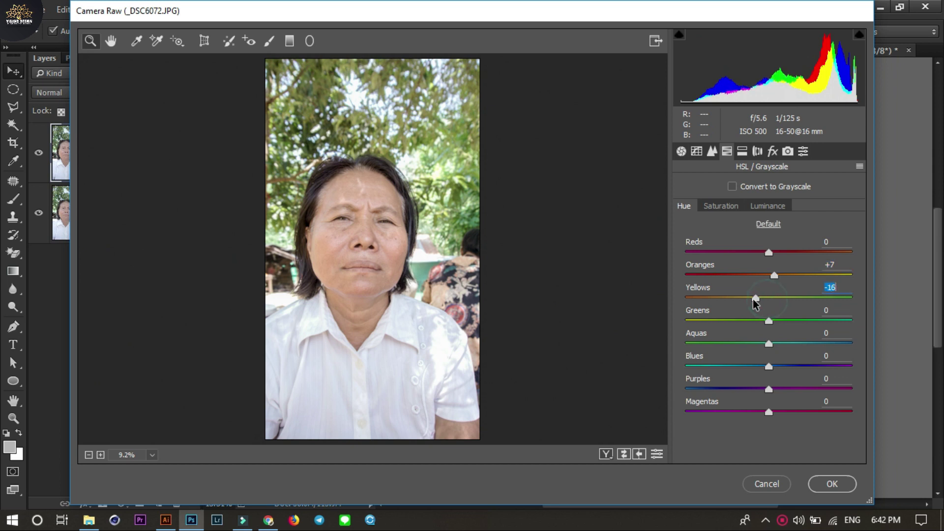
pyautogui.moveTo(773, 250); pyautogui.dragTo(786, 249)
pyautogui.moveTo(760, 298)
pyautogui.mouseDown()
pyautogui.moveTo(860, 292)
pyautogui.moveTo(833, 290)
pyautogui.mouseUp()
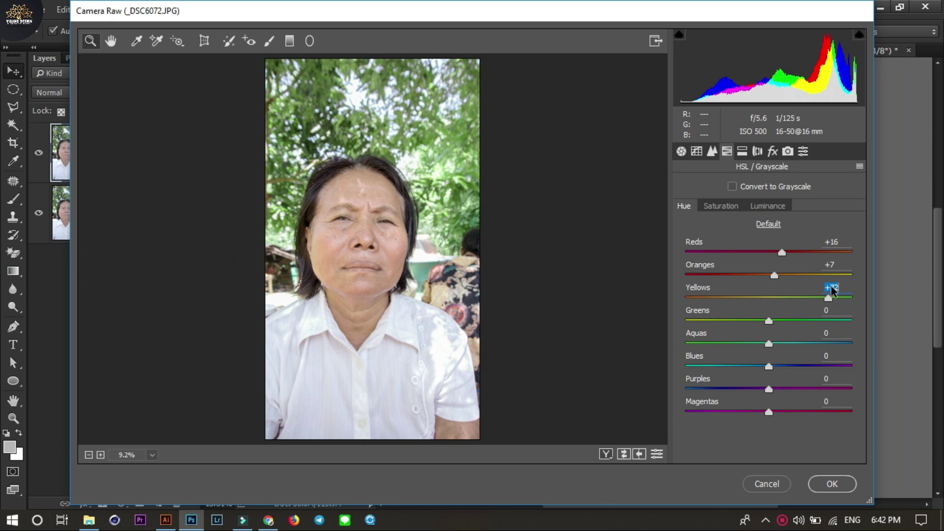
pyautogui.moveTo(769, 320)
pyautogui.mouseDown()
pyautogui.moveTo(843, 321)
pyautogui.moveTo(844, 301)
pyautogui.mouseUp()
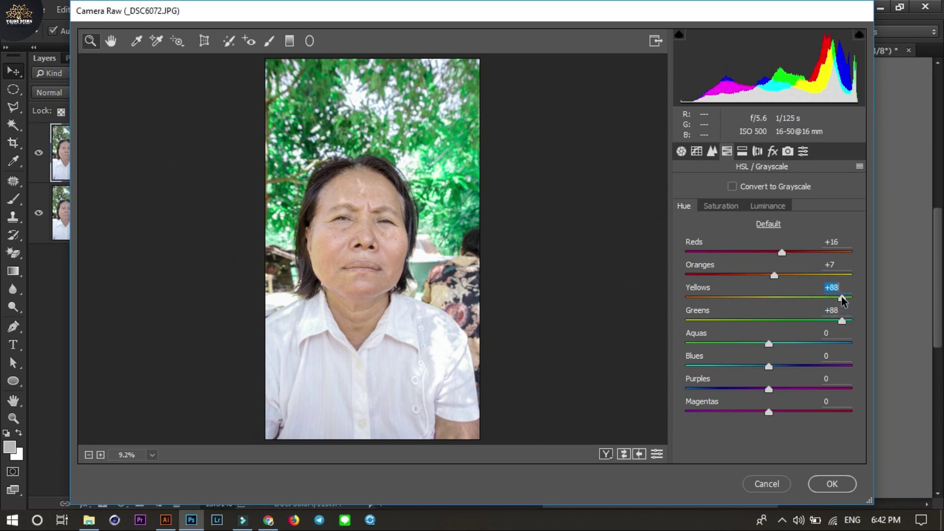
# Step: Set Aquas hue to +49 and Blues to +17, resetting the Reds and Oranges shifts
pyautogui.click(797, 343)
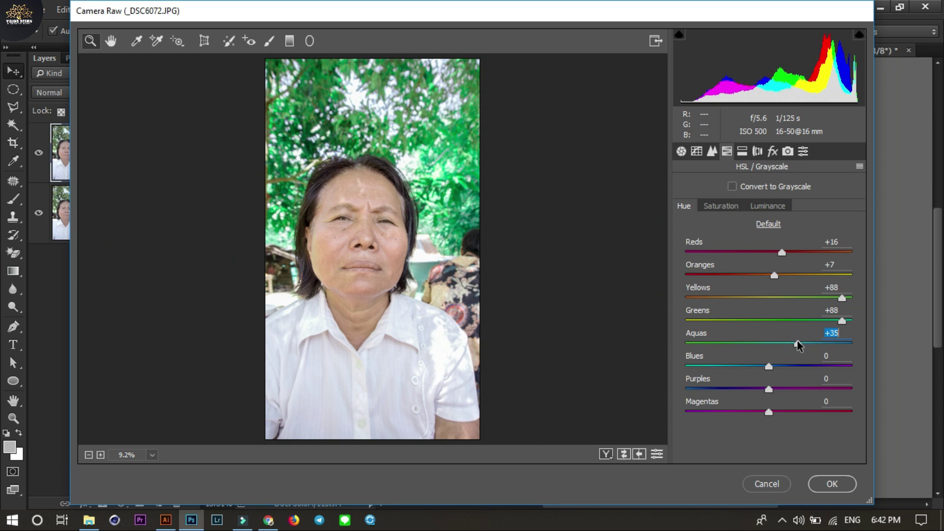
pyautogui.moveTo(801, 347); pyautogui.dragTo(807, 346)
pyautogui.moveTo(784, 253); pyautogui.dragTo(771, 254)
pyautogui.doubleClick(774, 275)
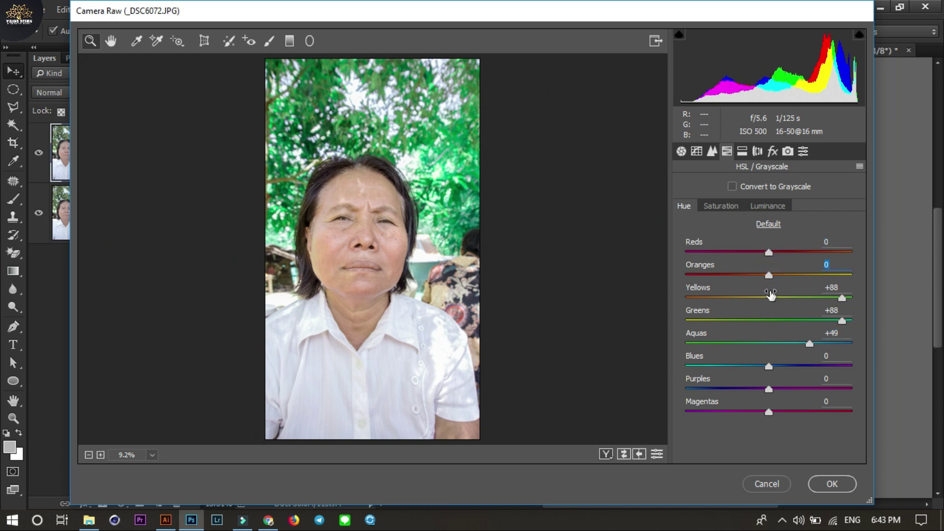
pyautogui.moveTo(769, 367)
pyautogui.mouseDown()
pyautogui.moveTo(786, 372)
pyautogui.moveTo(757, 390)
pyautogui.moveTo(790, 390)
pyautogui.mouseUp()
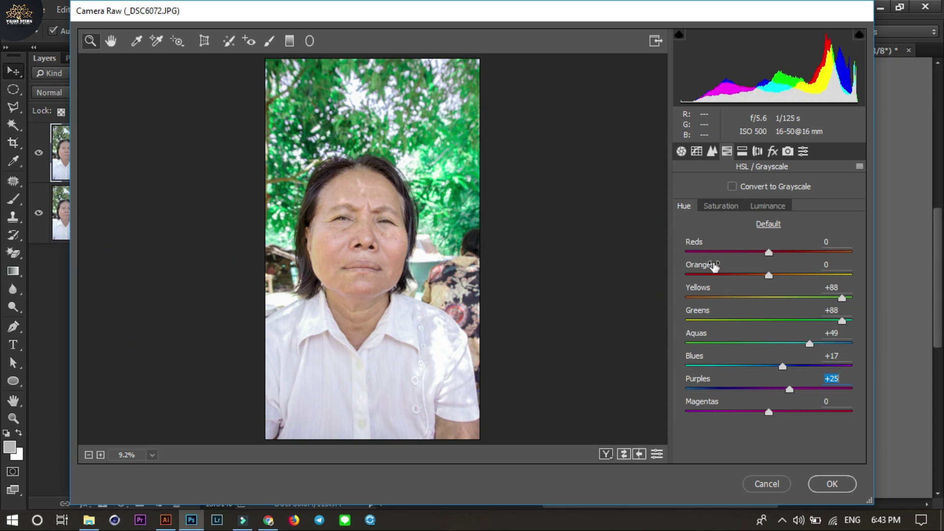
pyautogui.click(381, 215)
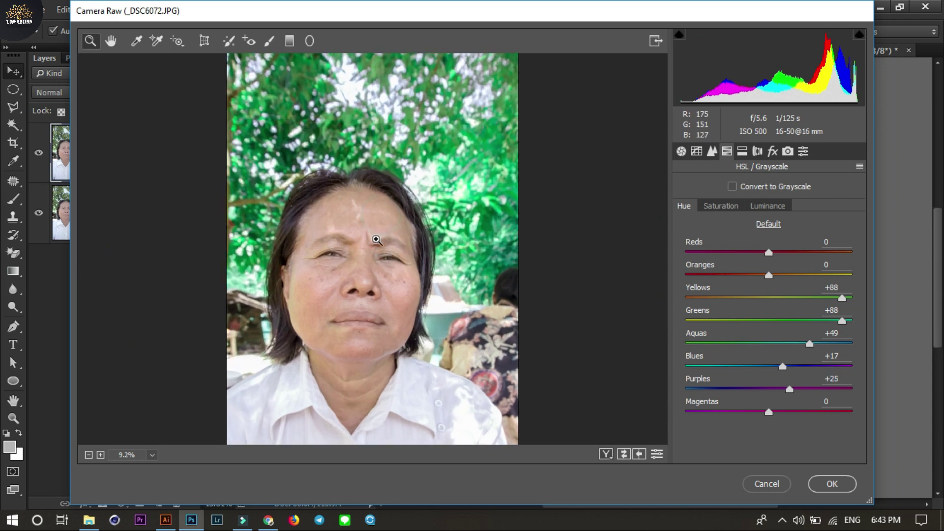
pyautogui.moveTo(362, 322)
pyautogui.mouseDown()
pyautogui.moveTo(362, 179)
pyautogui.moveTo(375, 274)
pyautogui.mouseUp()
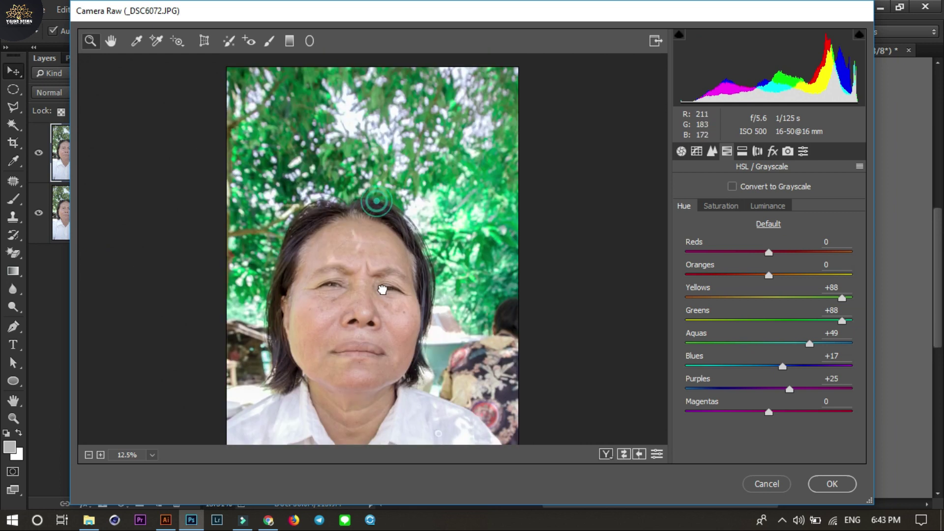
# Step: Set HSL saturation to Reds +8, Oranges +14, Yellows +12 and apply the grade to Layer 1
pyautogui.click(722, 208)
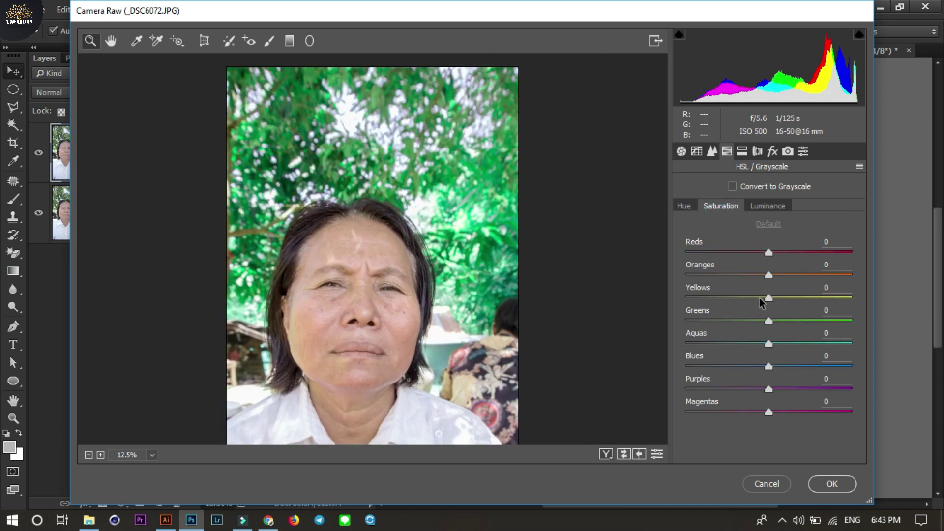
pyautogui.click(790, 275)
pyautogui.moveTo(791, 274); pyautogui.dragTo(783, 274)
pyautogui.click(782, 298)
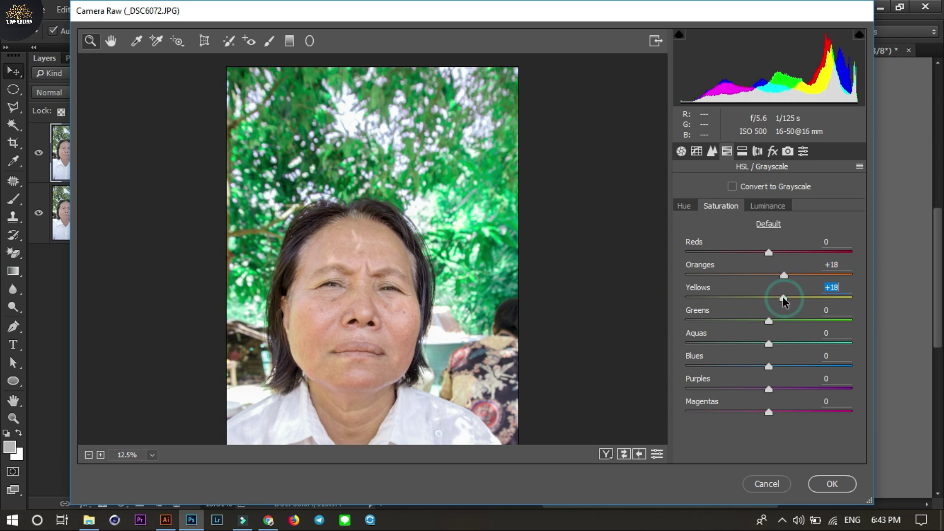
pyautogui.click(780, 253)
pyautogui.moveTo(780, 253); pyautogui.dragTo(778, 298)
pyautogui.scroll(-2, 442, 276)
pyautogui.scroll(-1, 418, 271)
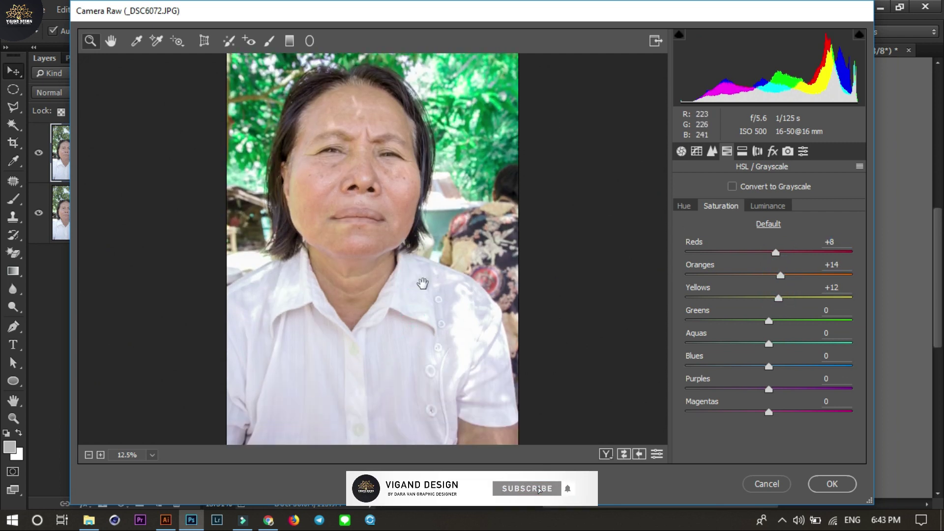
pyautogui.scroll(-1, 423, 278)
pyautogui.scroll(-1, 463, 165)
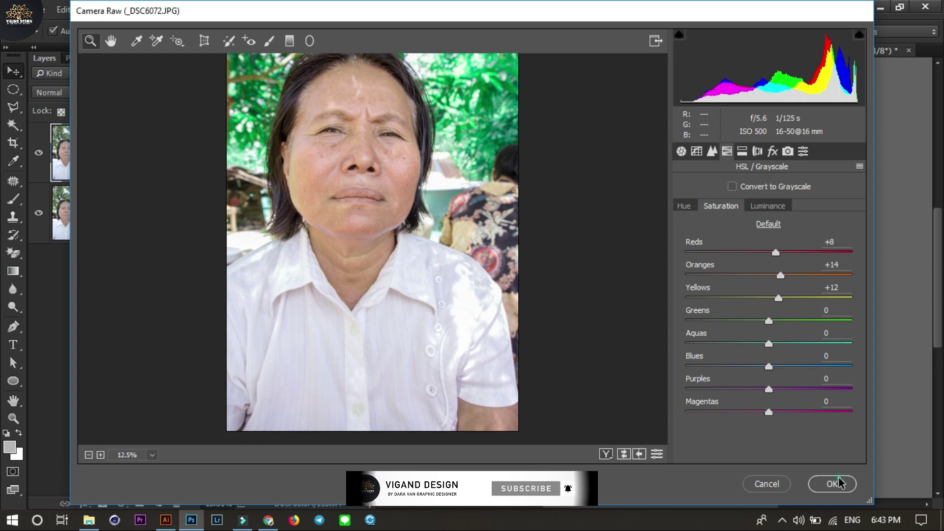
pyautogui.click(833, 483)
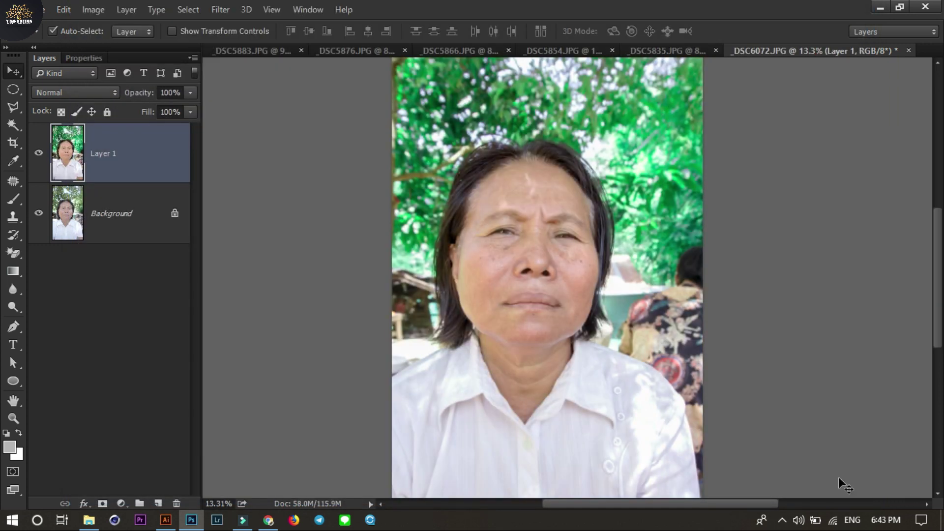
# Step: Toggle the graded Layer 1 to compare before and after, then bring up the _DSC5835.JPG baby photo
pyautogui.keyDown('alt'); pyautogui.scroll(-2, 595, 294); pyautogui.keyUp('alt')
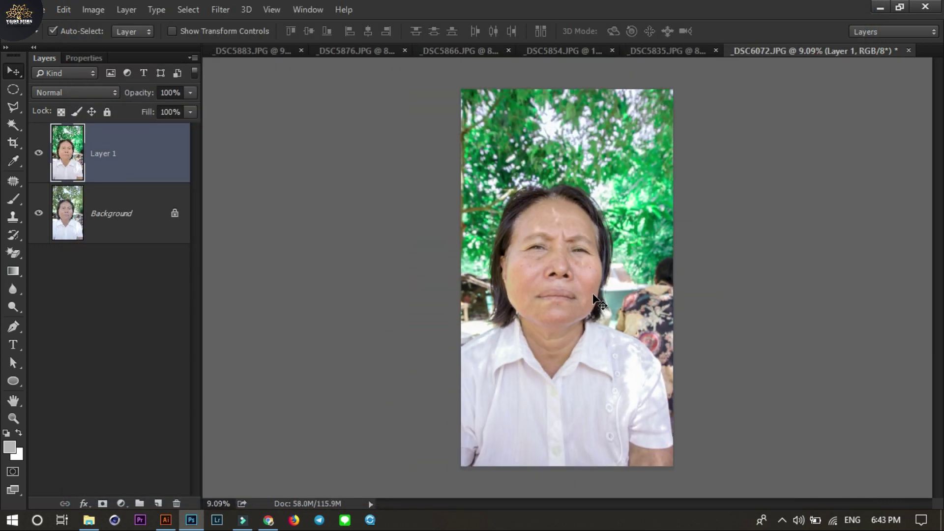
pyautogui.keyDown('alt'); pyautogui.scroll(1, 565, 297); pyautogui.keyUp('alt')
pyautogui.click(39, 155)
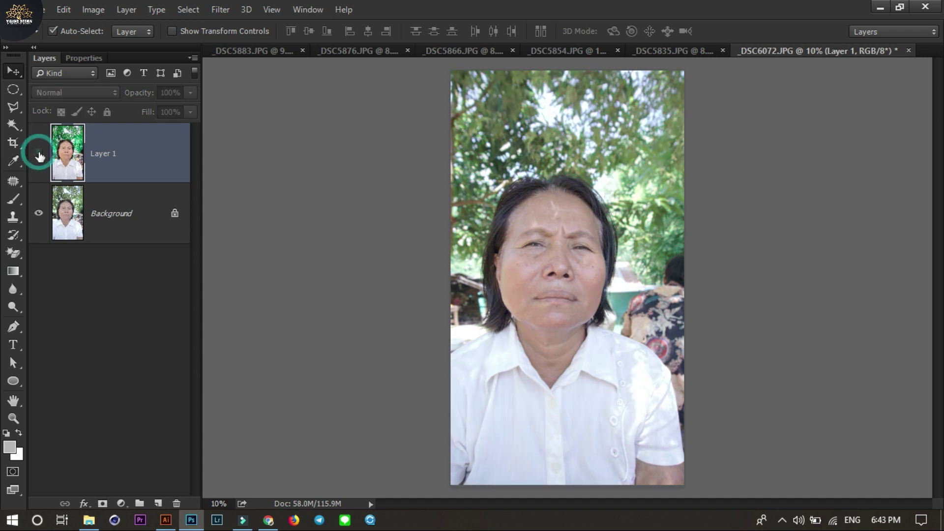
pyautogui.click(38, 154)
pyautogui.click(39, 155)
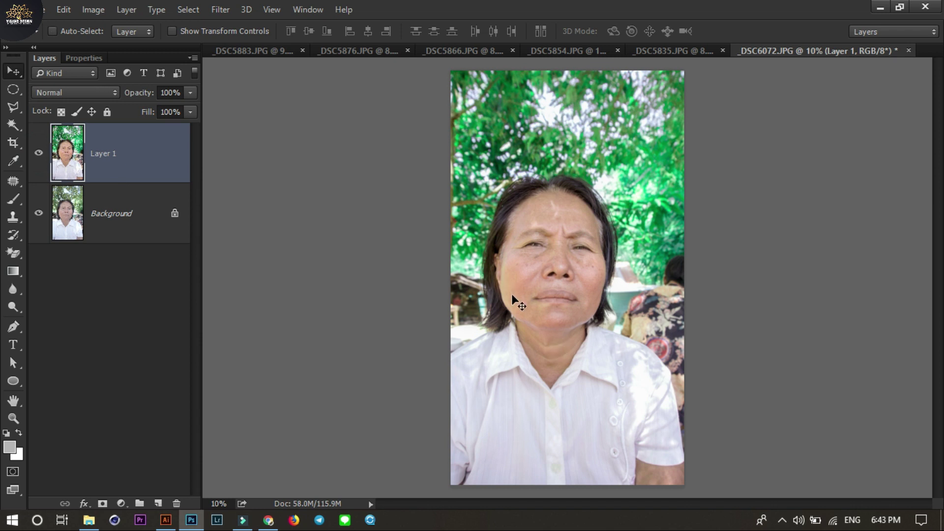
pyautogui.click(650, 51)
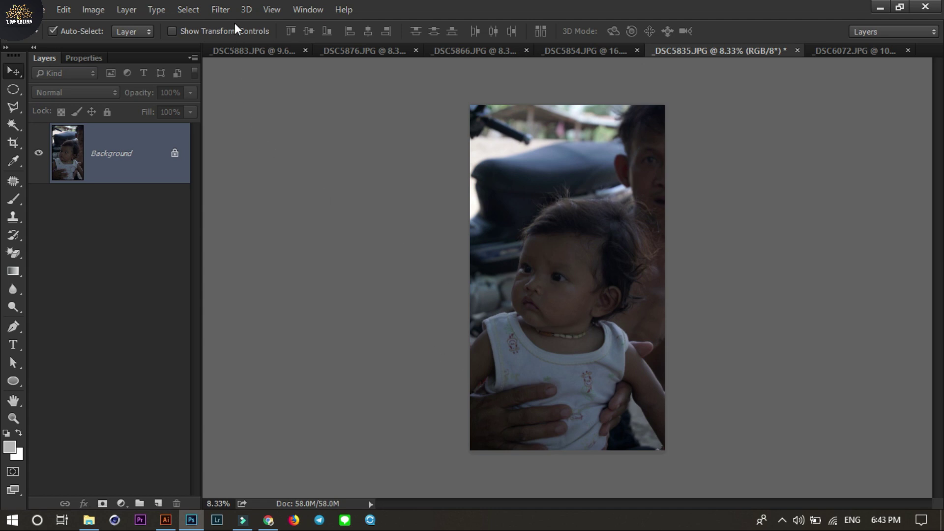
# Step: Duplicate the baby photo's Background into a Background copy, undoing a stray filter edit
pyautogui.moveTo(130, 147); pyautogui.dragTo(158, 503)
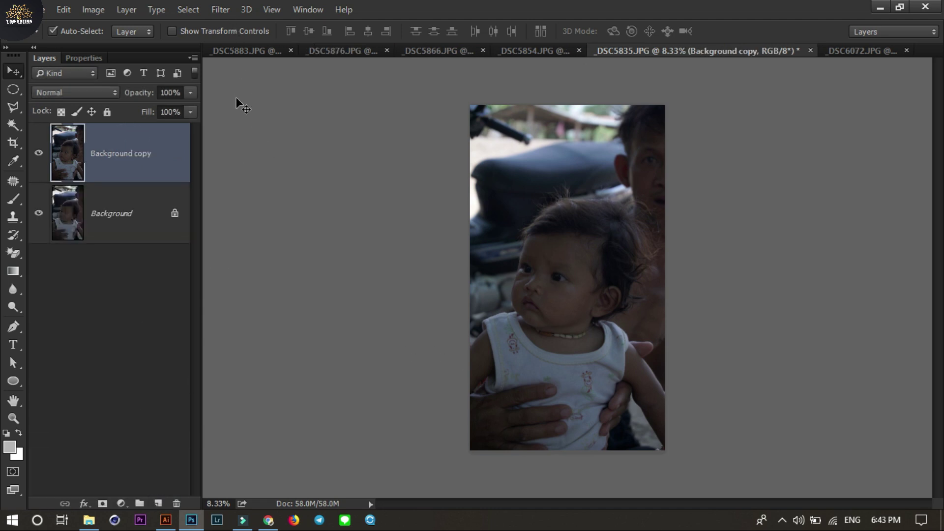
pyautogui.click(223, 13)
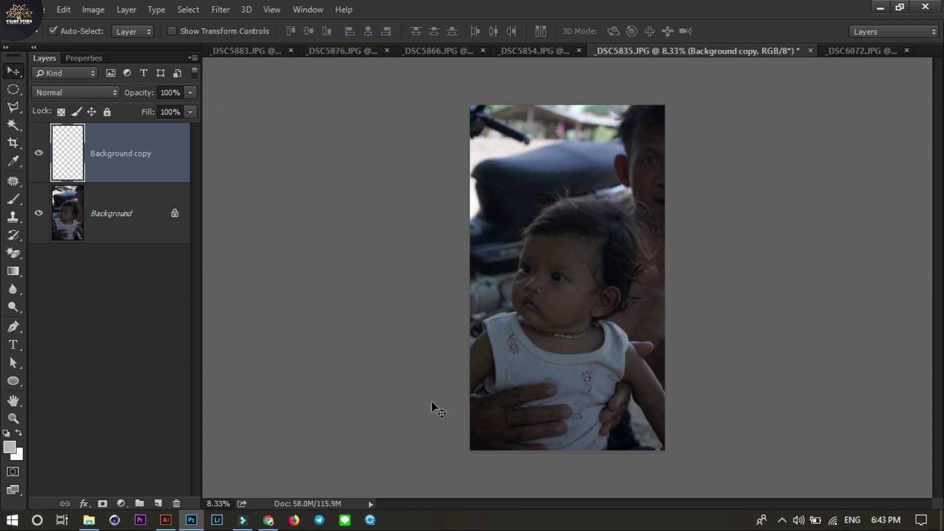
pyautogui.hotkey('ctrl', 'z')
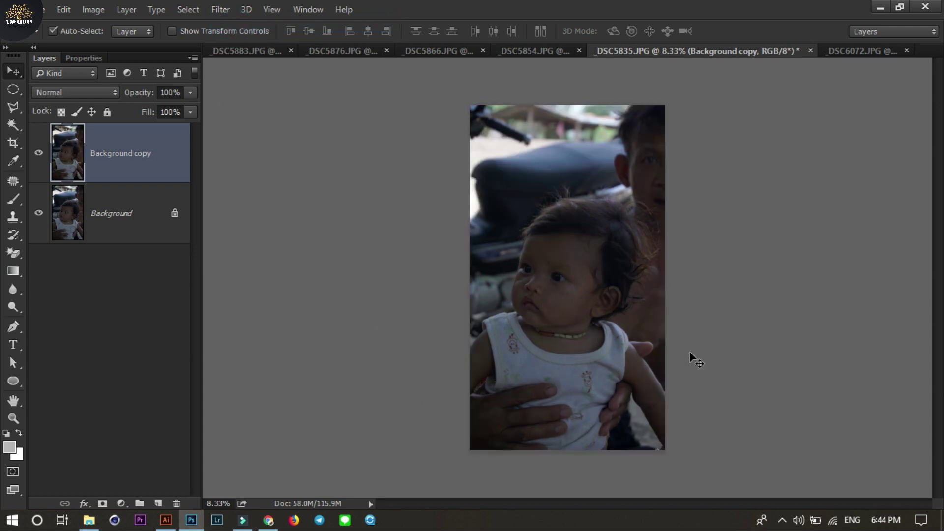
pyautogui.click(214, 8)
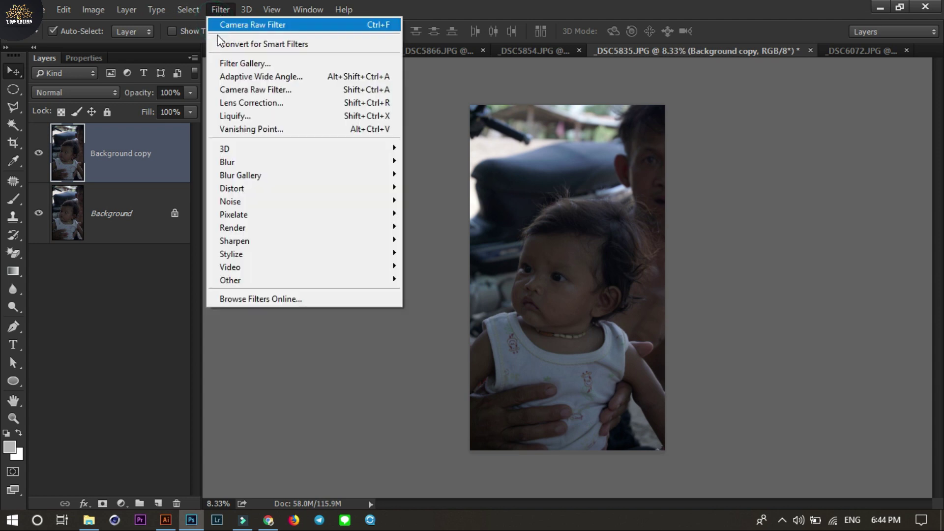
# Step: Run Camera Raw on the Background copy with Auto white balance and Auto tone
pyautogui.click(235, 89)
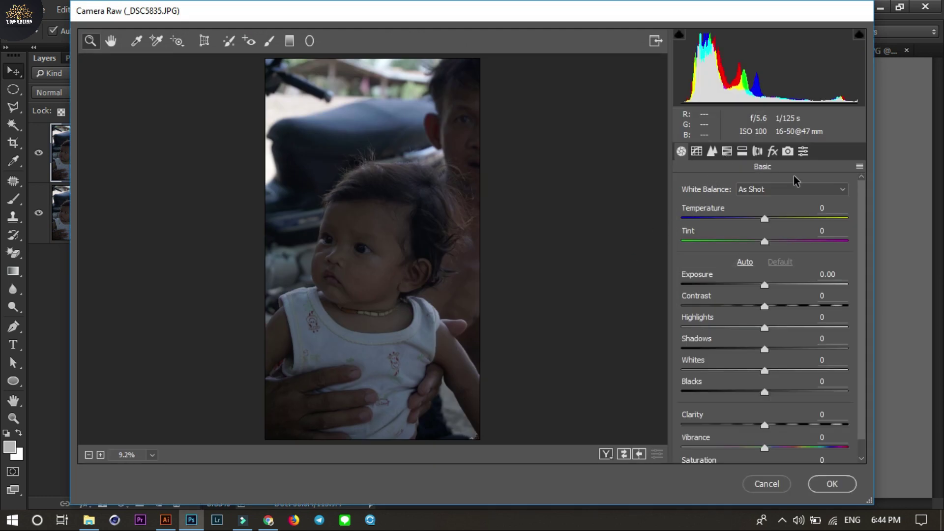
pyautogui.click(789, 192)
pyautogui.click(776, 213)
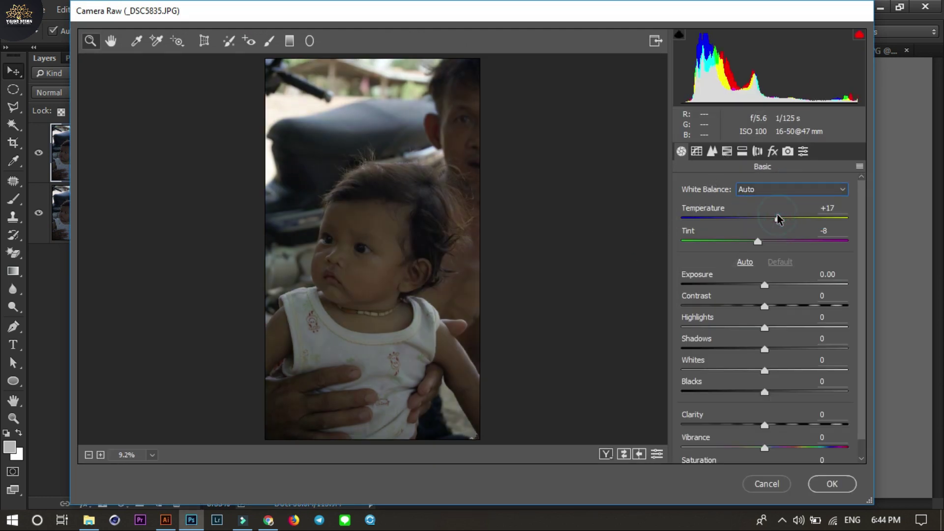
pyautogui.click(743, 263)
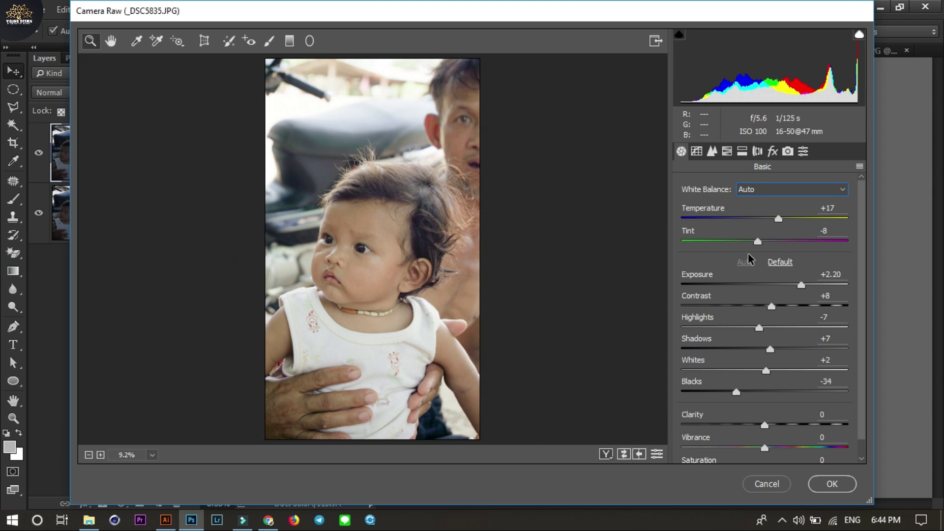
# Step: Raise Reds and Oranges saturation, lift Oranges/Yellows luminance to +22/+25, and apply the grade
pyautogui.click(696, 151)
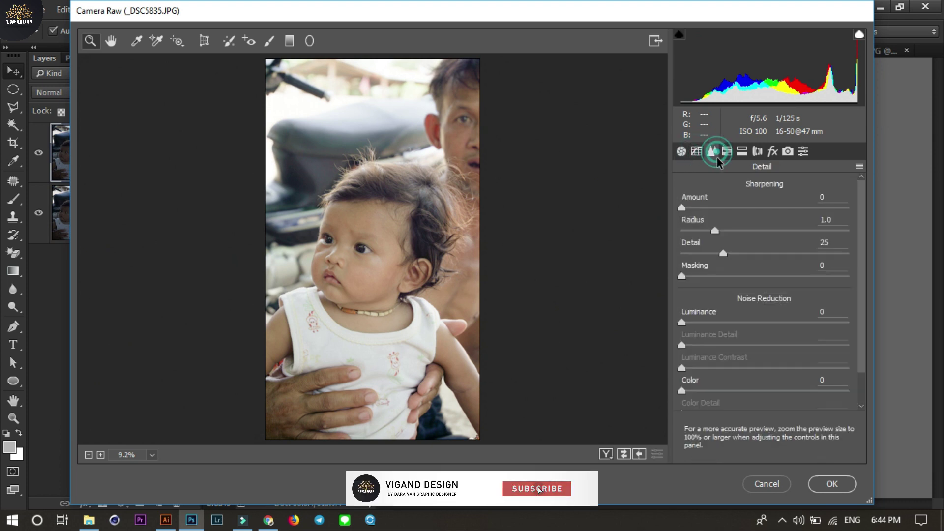
pyautogui.click(726, 152)
pyautogui.click(785, 252)
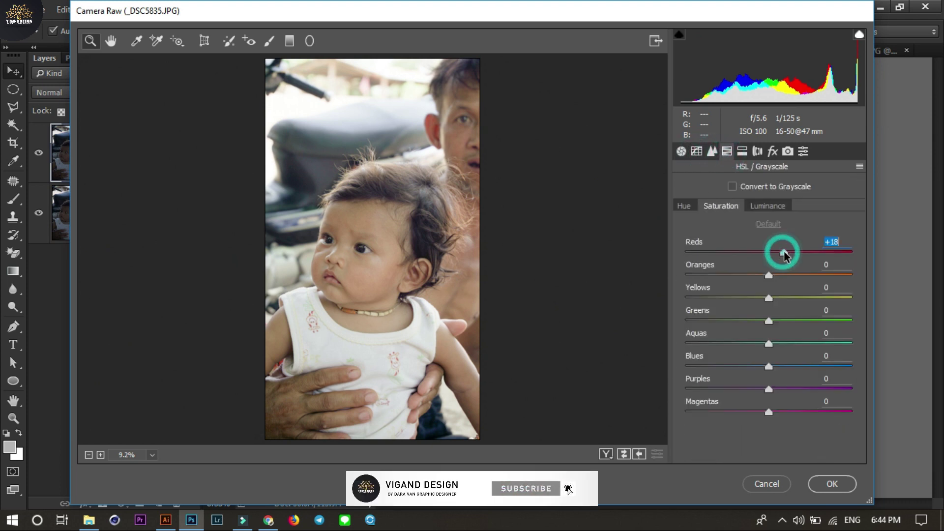
pyautogui.moveTo(785, 252)
pyautogui.mouseDown()
pyautogui.moveTo(848, 251)
pyautogui.moveTo(781, 251)
pyautogui.moveTo(790, 272)
pyautogui.mouseUp()
pyautogui.click(790, 275)
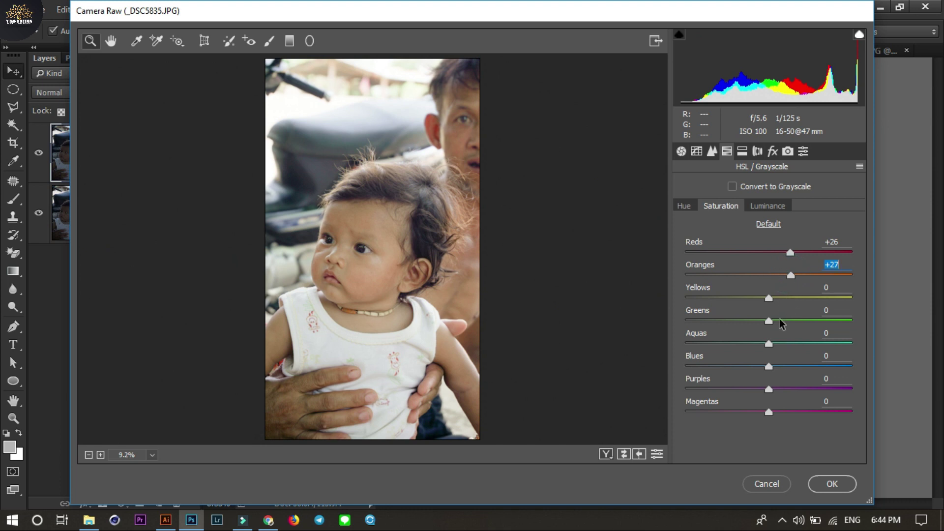
pyautogui.click(765, 205)
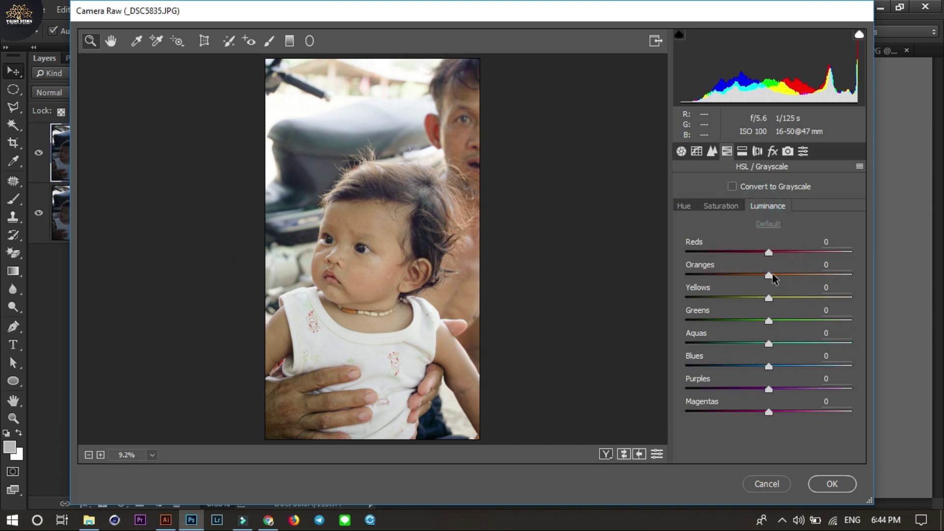
pyautogui.click(786, 274)
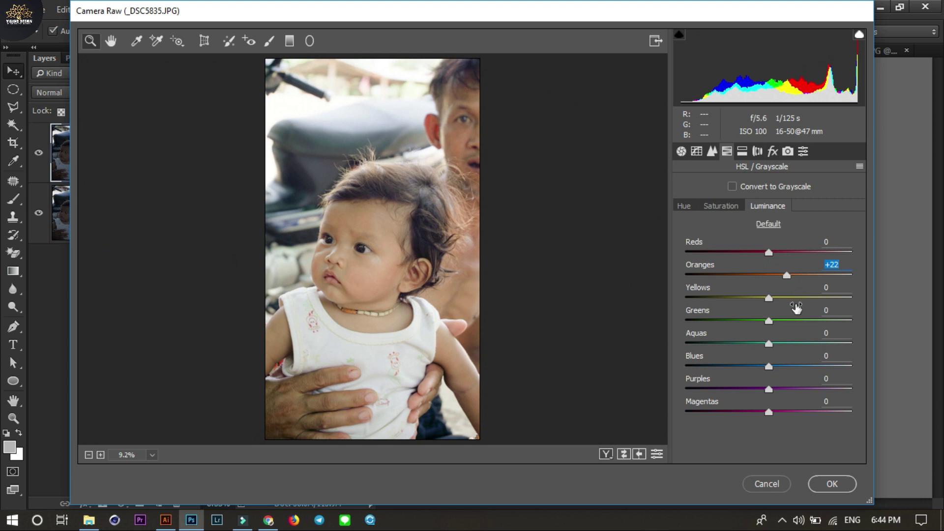
pyautogui.click(789, 298)
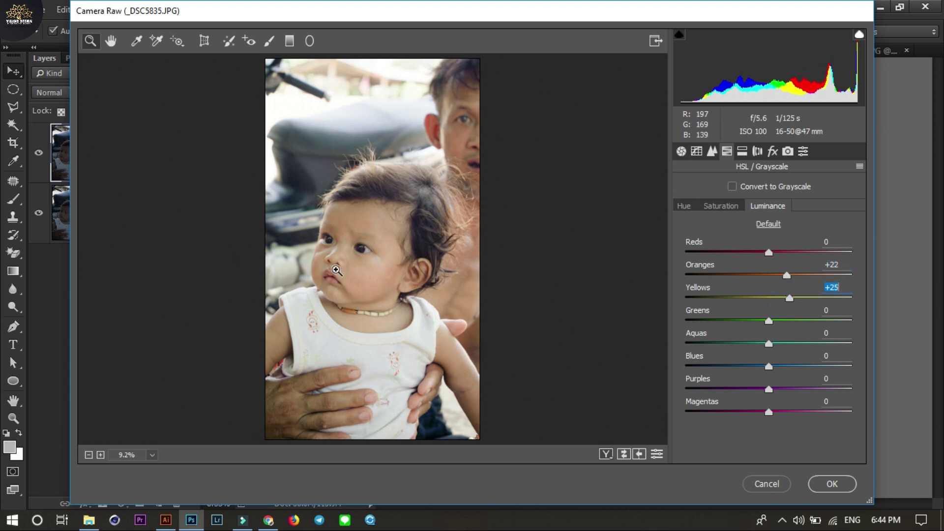
pyautogui.click(831, 484)
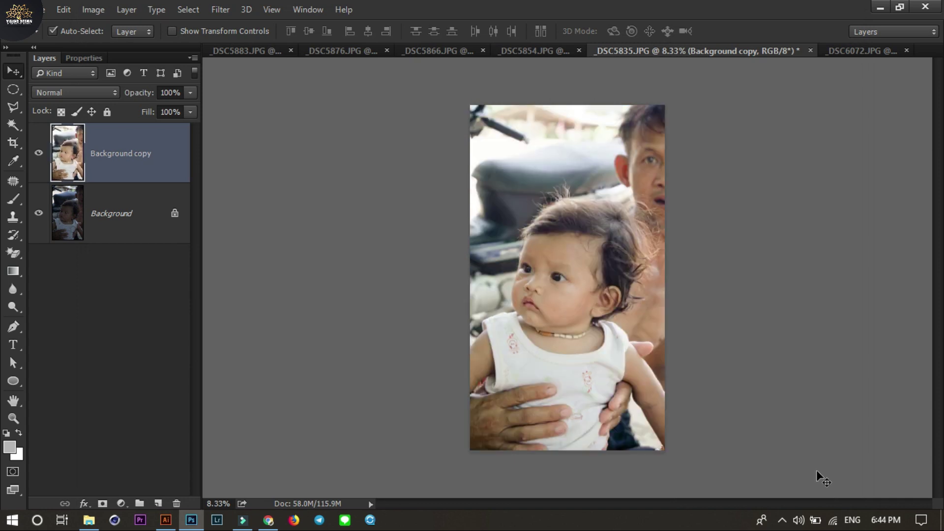
# Step: Compare the baby grade, then duplicate the _DSC5854.JPG portrait to Layer 1 and start Camera Raw Filter
pyautogui.click(38, 153)
pyautogui.click(38, 153)
pyautogui.click(523, 51)
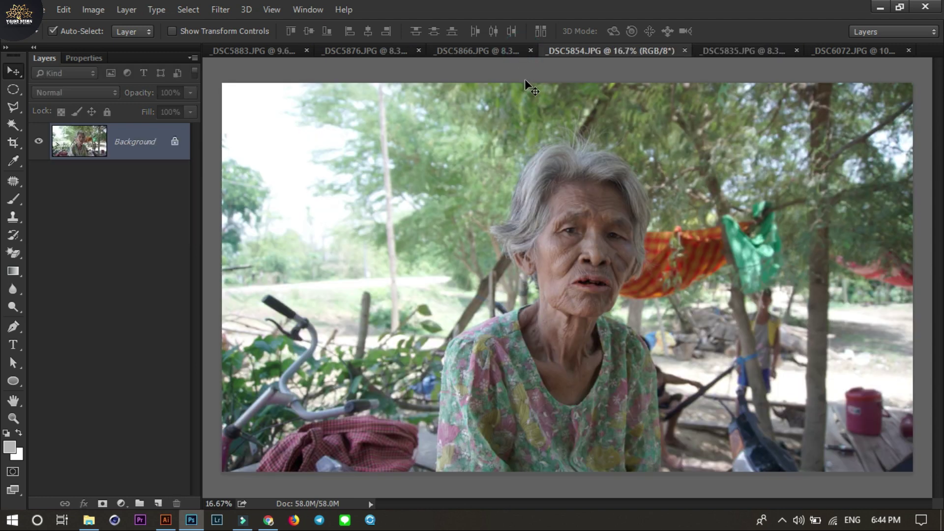
pyautogui.press('ctrl')
pyautogui.hotkey('ctrl', 'j')
pyautogui.click(220, 9)
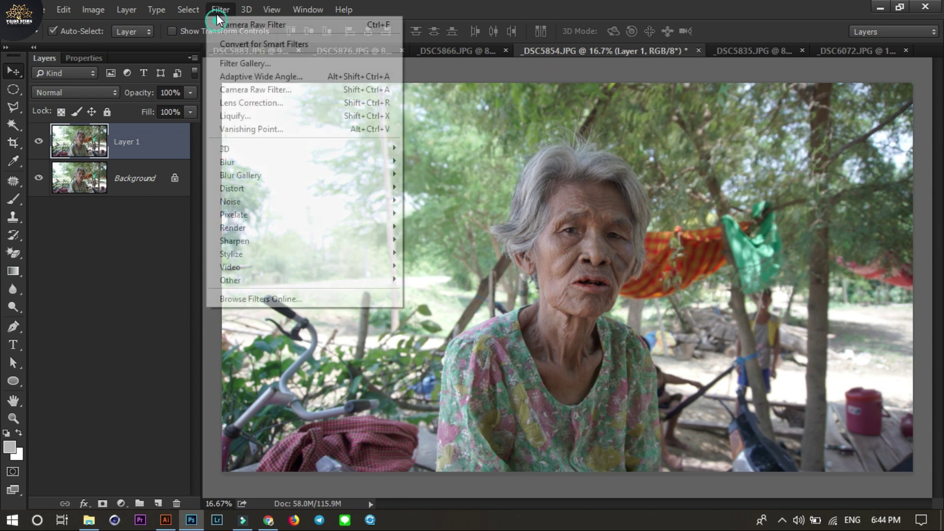
pyautogui.click(249, 93)
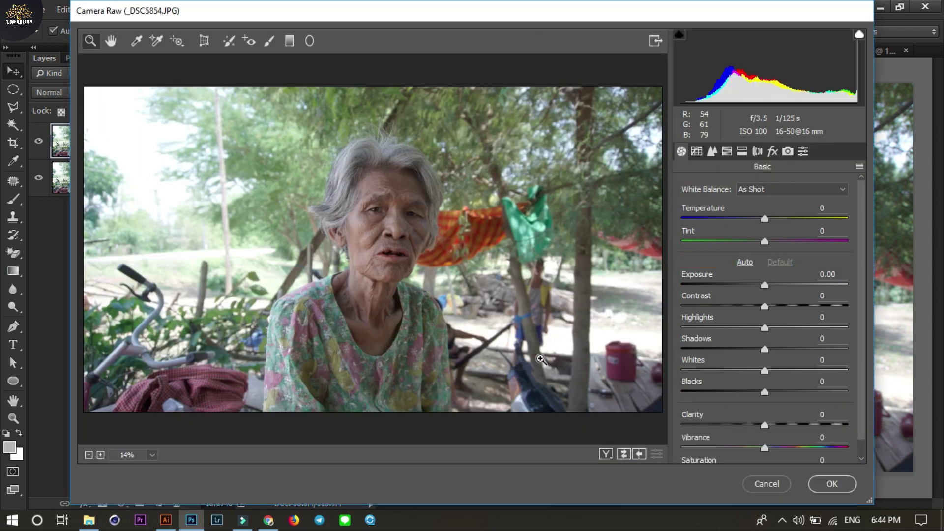
# Step: Apply Auto white balance and Auto tone, and pull Highlights down to -100
pyautogui.click(767, 191)
pyautogui.click(763, 211)
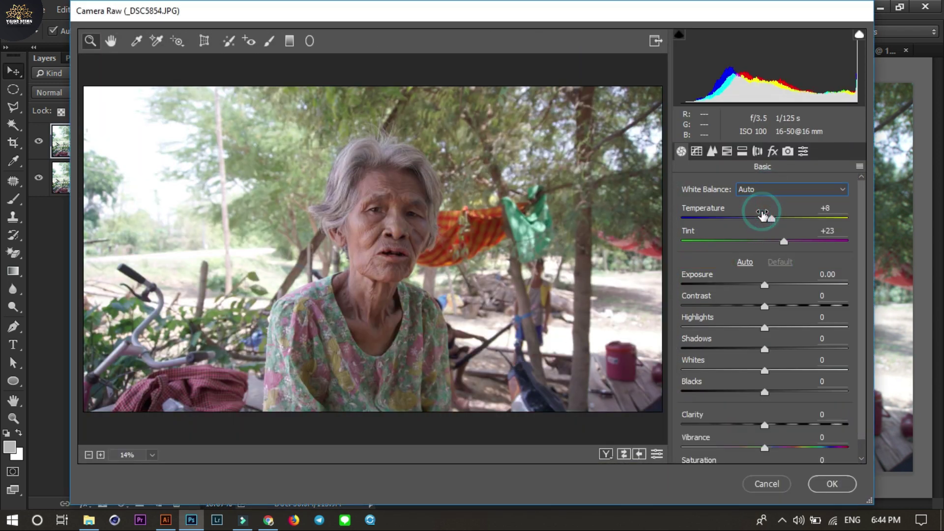
pyautogui.click(745, 263)
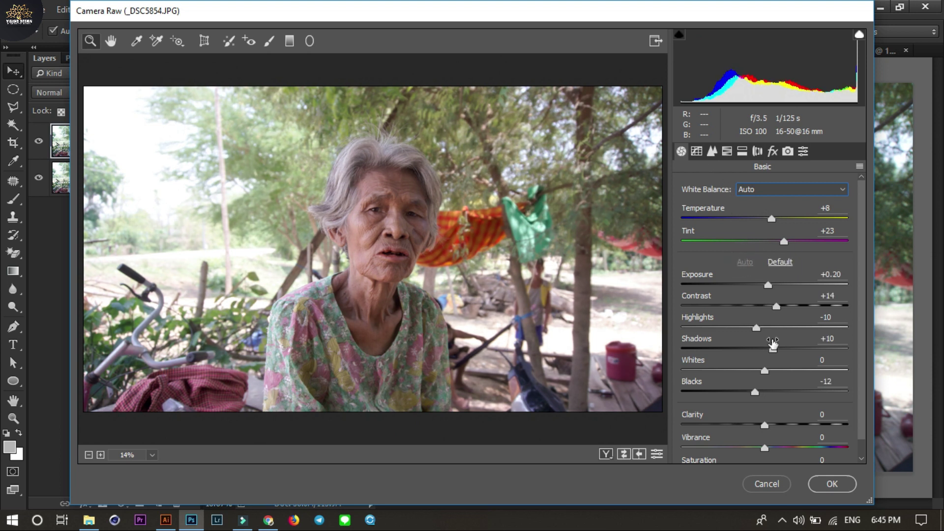
pyautogui.moveTo(756, 329); pyautogui.dragTo(629, 330)
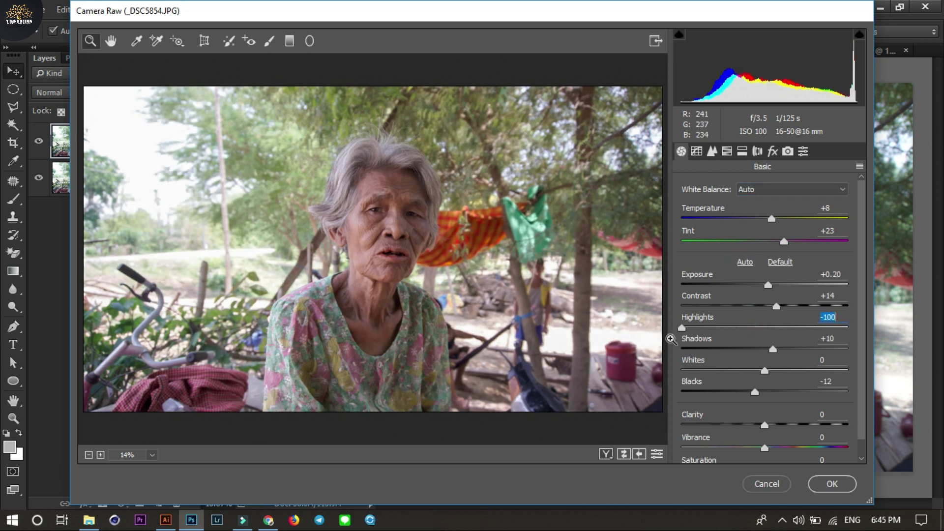
pyautogui.click(727, 151)
# Step: Brighten Oranges and Yellows luminance and darken Greens, Aquas and Blues luminance
pyautogui.moveTo(769, 275); pyautogui.dragTo(792, 275)
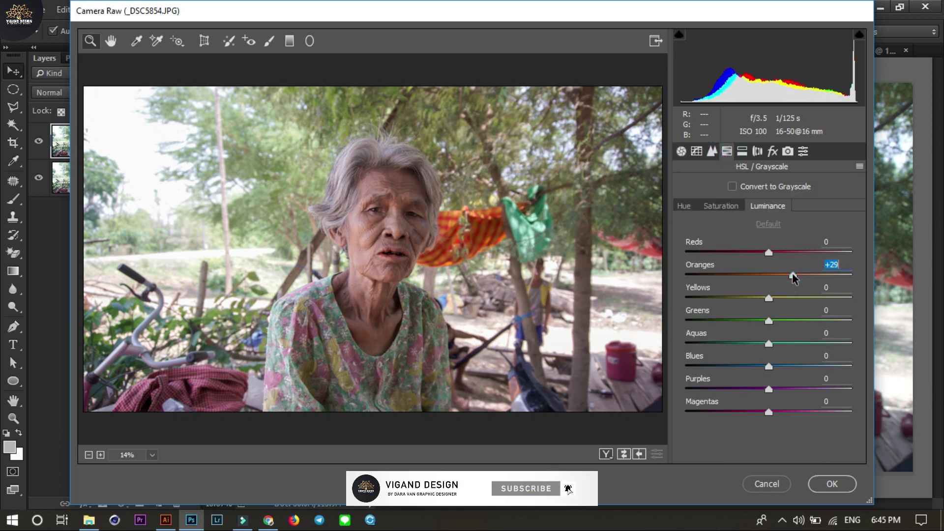
pyautogui.click(792, 298)
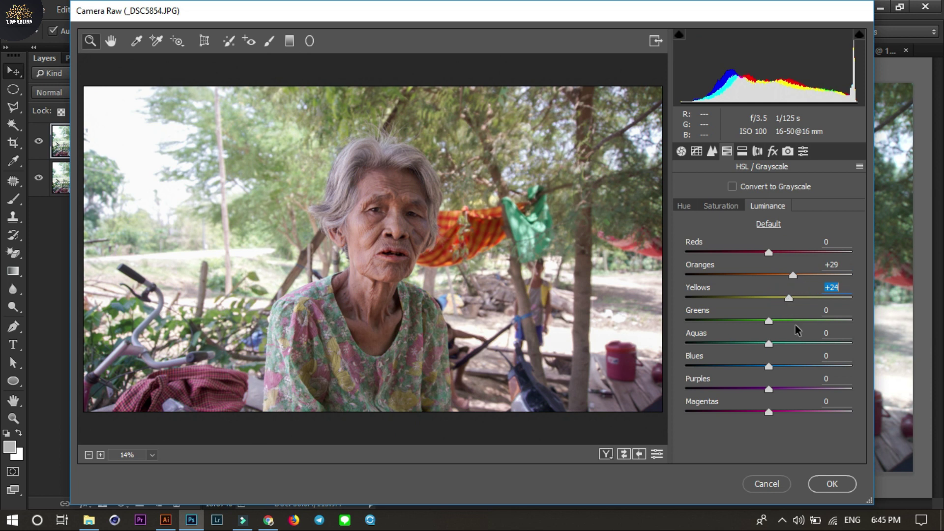
pyautogui.moveTo(792, 320); pyautogui.dragTo(727, 320)
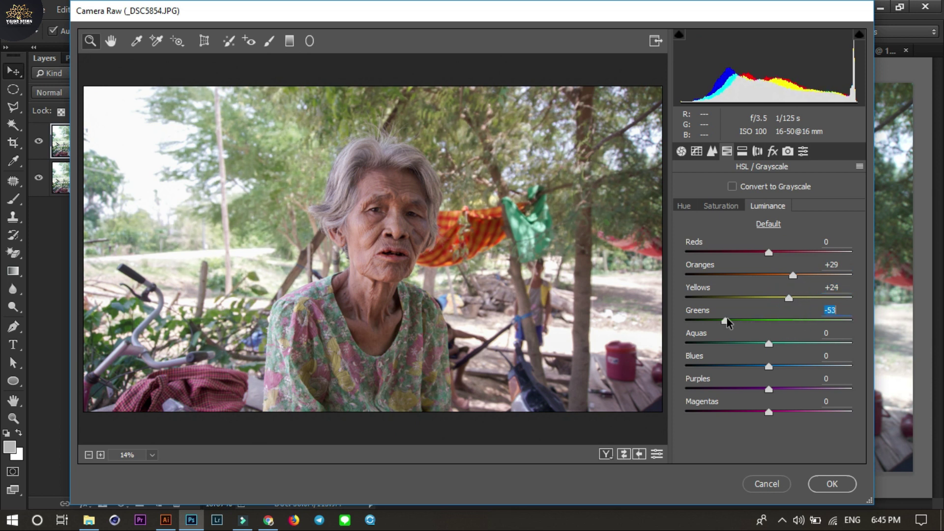
pyautogui.moveTo(751, 343); pyautogui.dragTo(725, 347)
pyautogui.click(744, 366)
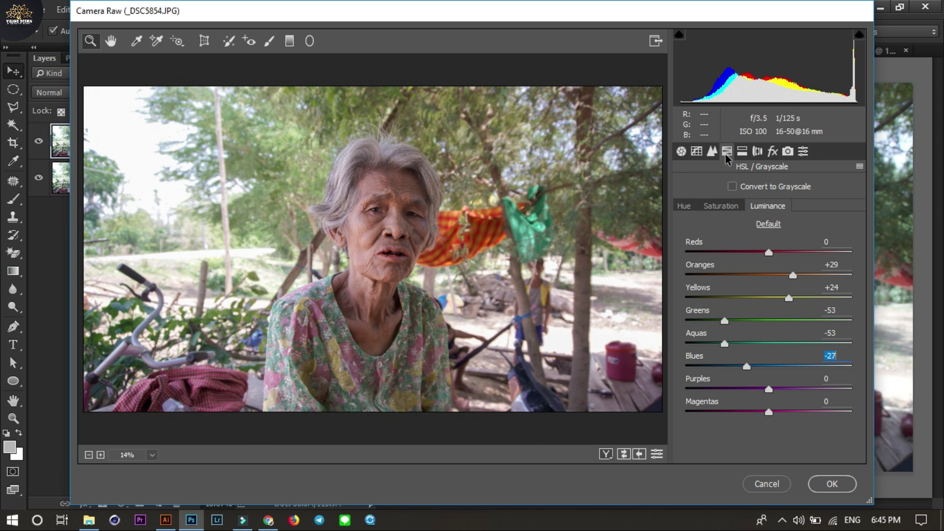
# Step: Increase Oranges saturation and raise Aquas and Blues saturation to +45
pyautogui.click(721, 206)
pyautogui.moveTo(810, 276); pyautogui.dragTo(780, 276)
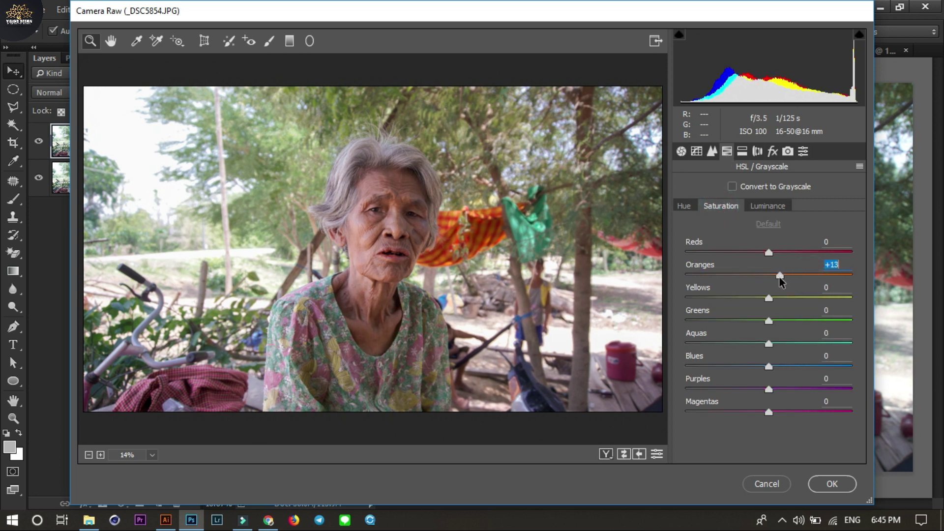
pyautogui.click(806, 343)
pyautogui.click(806, 366)
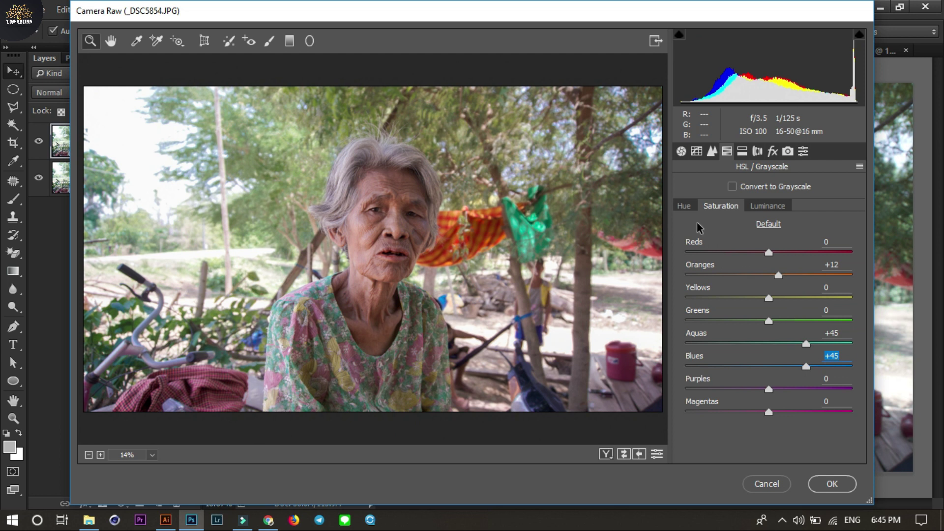
# Step: Shift Yellows, Greens, Aquas and Blues hues strongly toward green and apply the grade
pyautogui.click(685, 206)
pyautogui.moveTo(804, 298)
pyautogui.mouseDown()
pyautogui.moveTo(821, 297)
pyautogui.moveTo(850, 323)
pyautogui.moveTo(841, 298)
pyautogui.mouseUp()
pyautogui.click(824, 320)
pyautogui.click(834, 343)
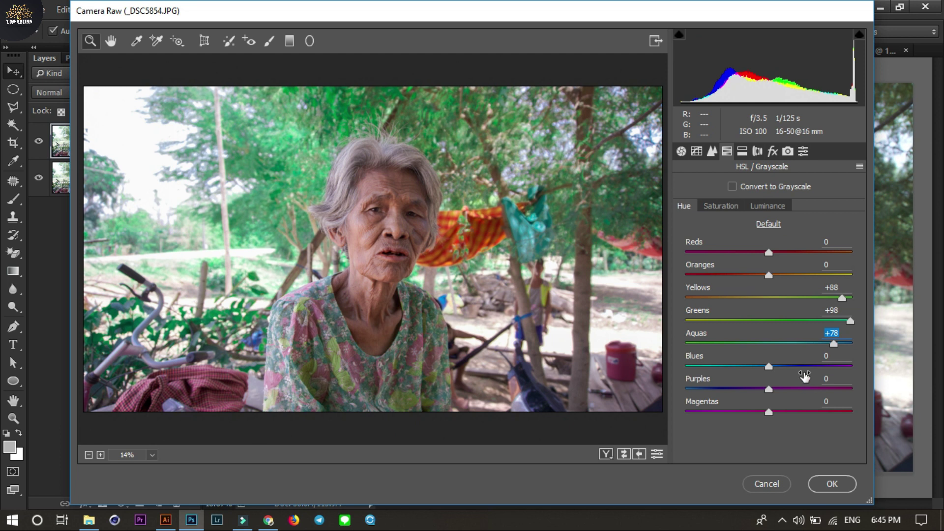
pyautogui.click(793, 365)
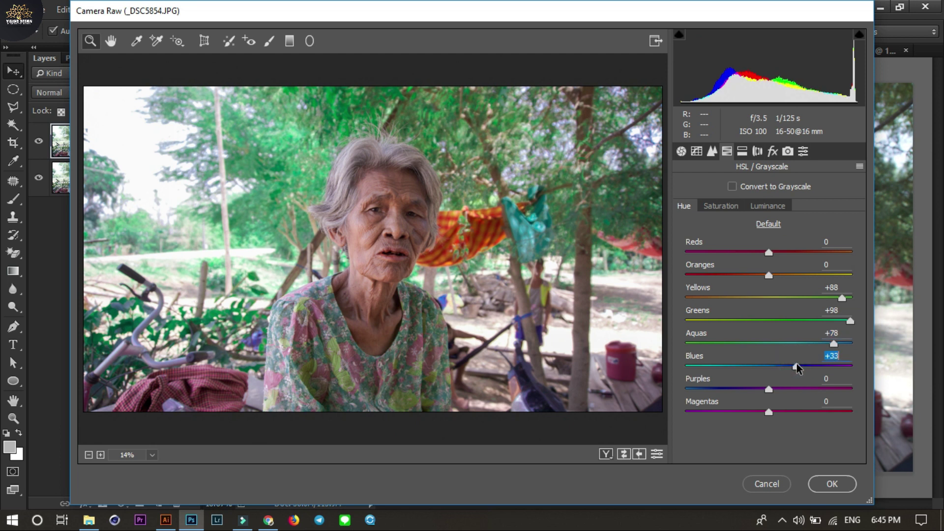
pyautogui.click(827, 485)
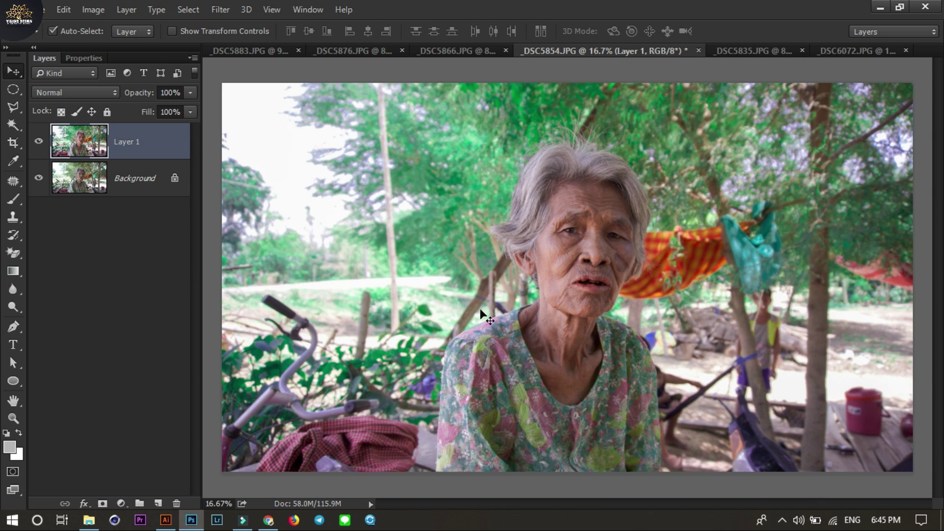
pyautogui.click(40, 143)
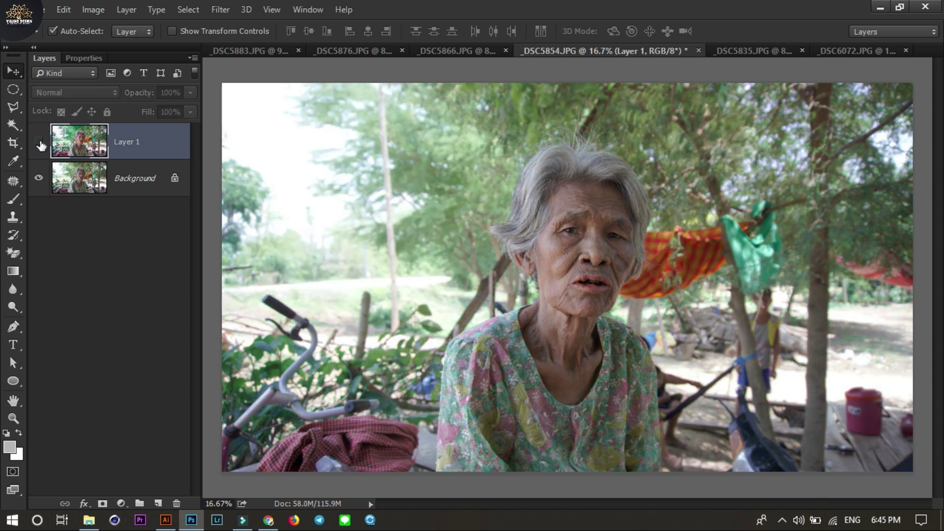
pyautogui.click(39, 143)
pyautogui.click(39, 143)
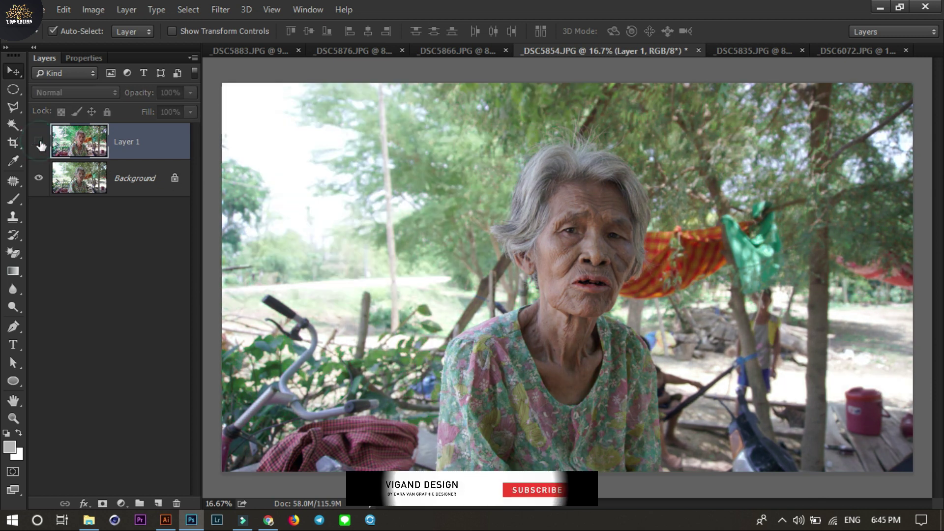
pyautogui.click(40, 142)
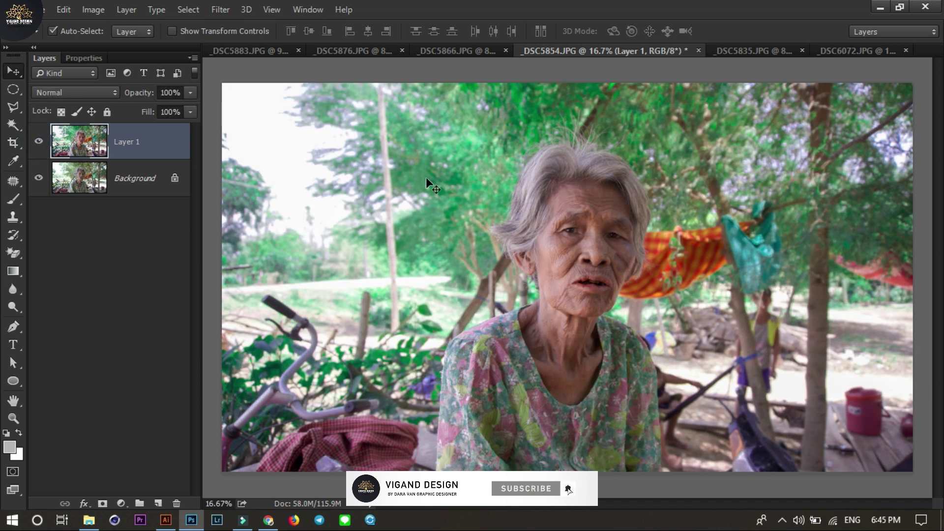
pyautogui.click(39, 142)
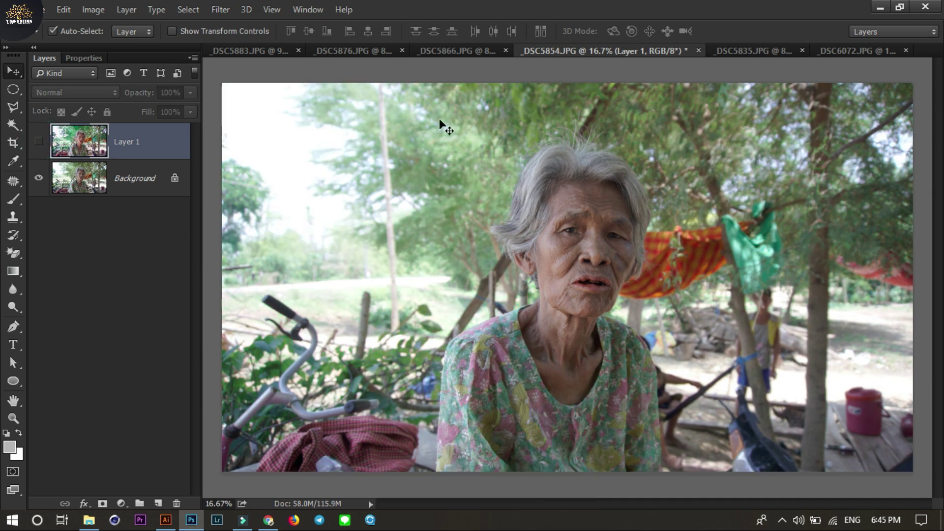
pyautogui.click(38, 142)
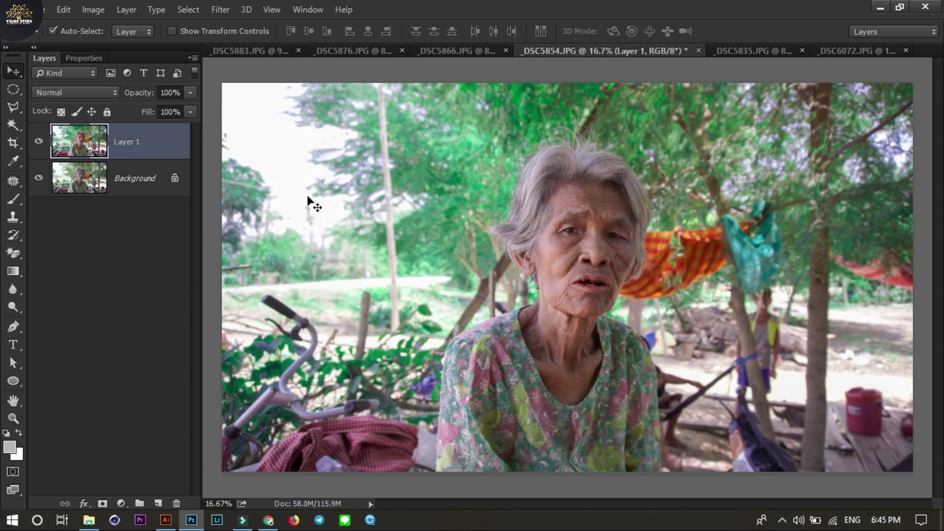
# Step: Duplicate the Background layer of the _DSC5866 portrait
pyautogui.click(456, 49)
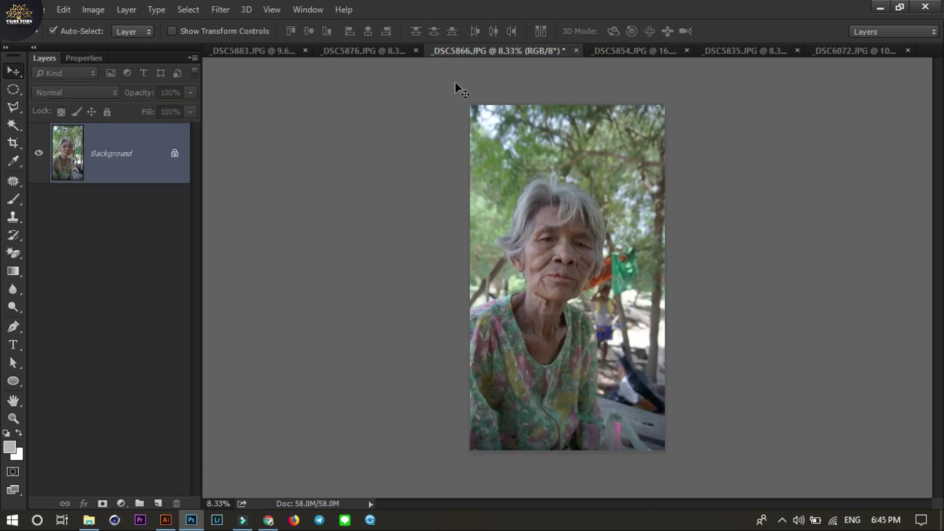
pyautogui.scroll(3, 561, 252)
pyautogui.click(229, 9)
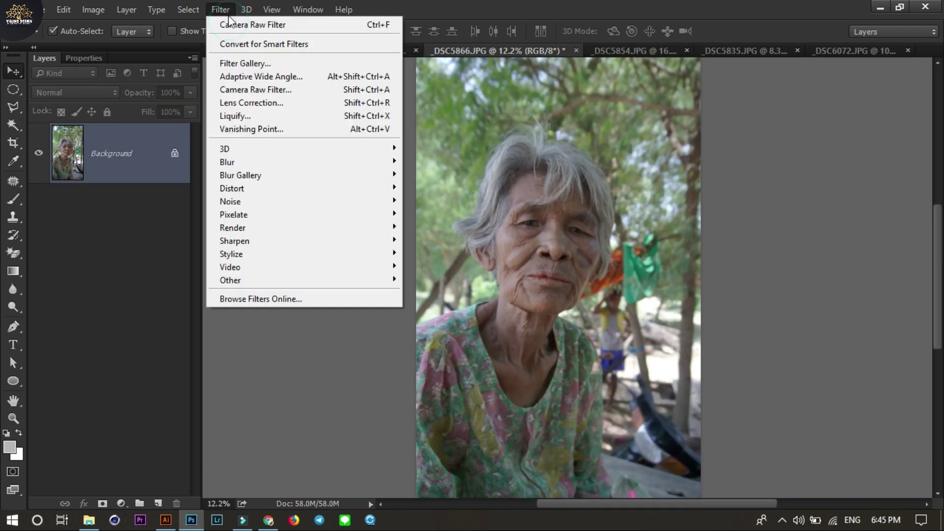
pyautogui.click(123, 156)
pyautogui.moveTo(124, 158)
pyautogui.mouseDown()
pyautogui.moveTo(173, 480)
pyautogui.moveTo(157, 503)
pyautogui.mouseUp()
# Step: Give the copy Camera Raw Auto white balance, auto tone and Highlights -100
pyautogui.click(221, 10)
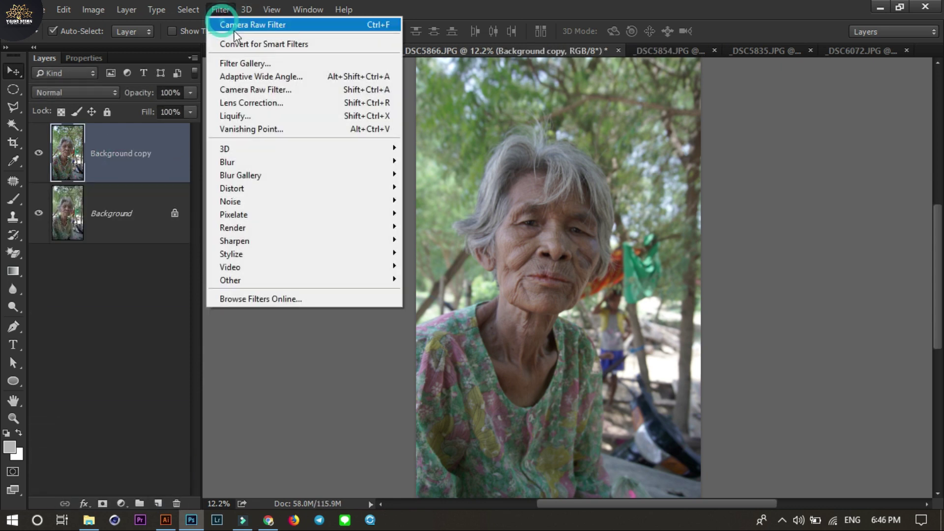
pyautogui.click(259, 93)
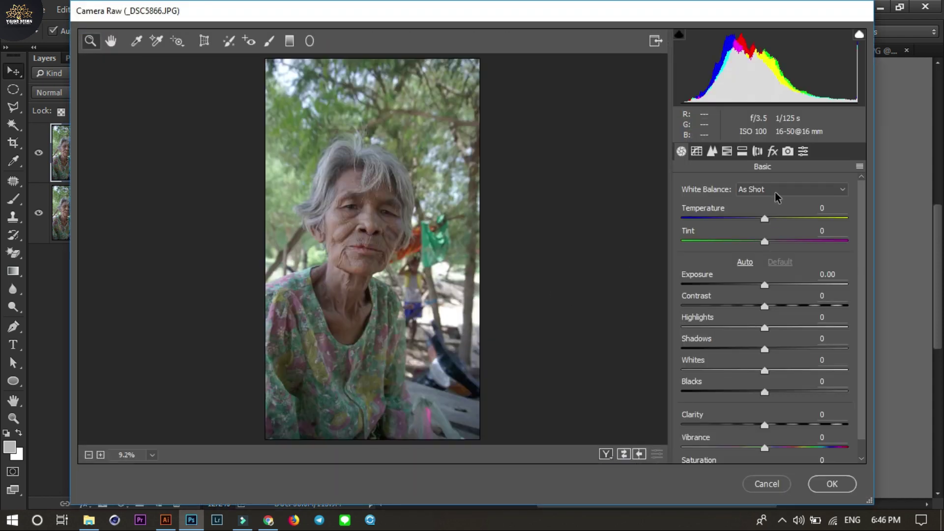
pyautogui.click(776, 195)
pyautogui.click(745, 262)
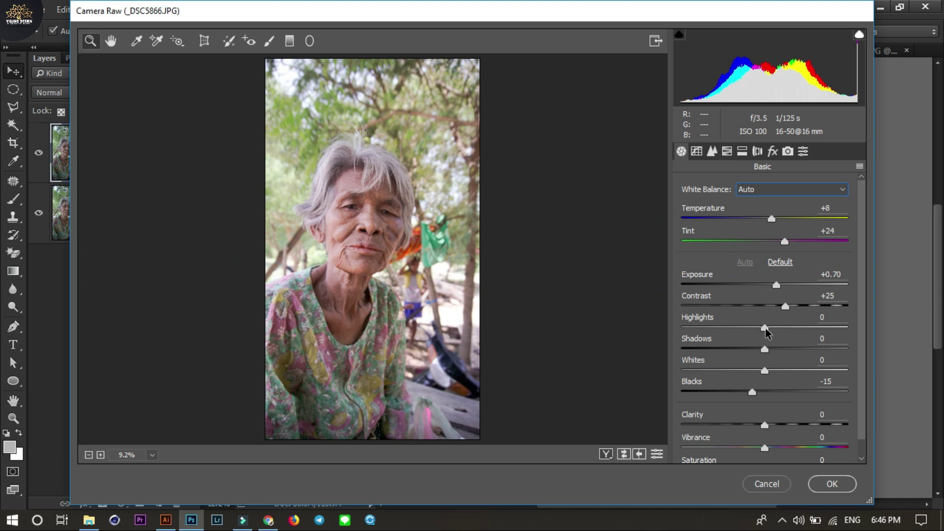
pyautogui.moveTo(765, 327); pyautogui.dragTo(636, 323)
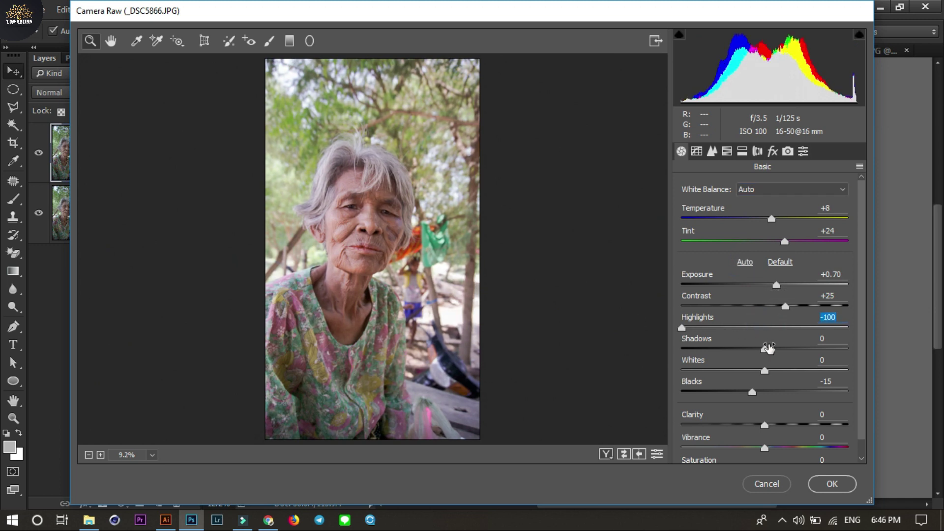
# Step: Shift HSL hues: Reds +31, Greens +100, Aquas +100, Blues +60, Purples +42
pyautogui.click(726, 151)
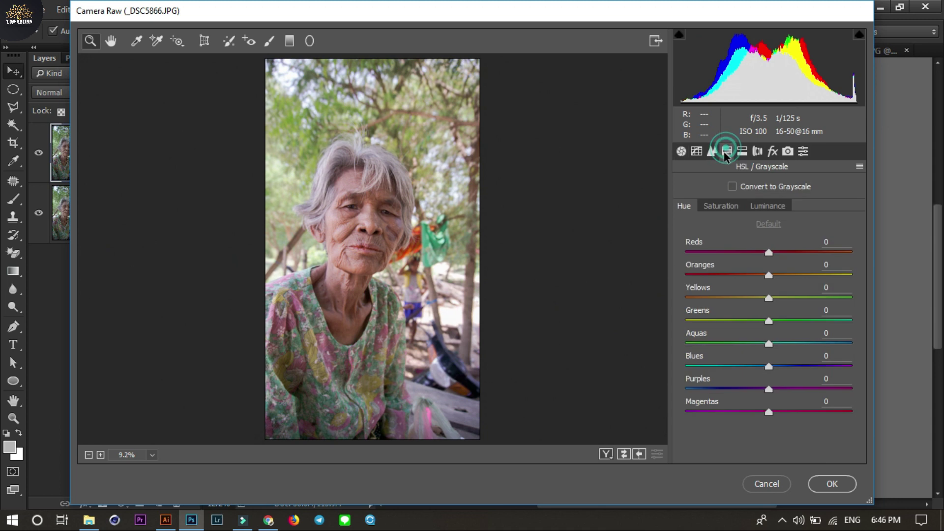
pyautogui.moveTo(803, 276)
pyautogui.mouseDown()
pyautogui.moveTo(771, 274)
pyautogui.moveTo(794, 253)
pyautogui.mouseUp()
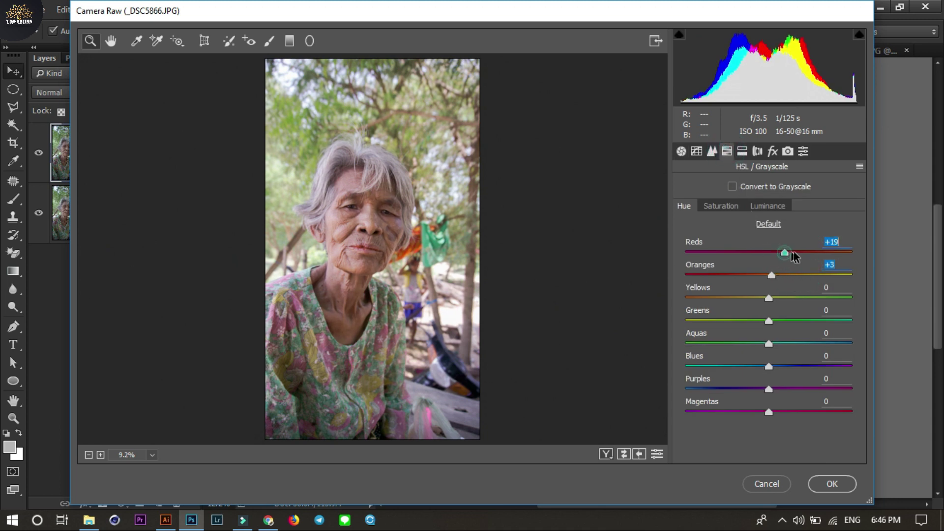
pyautogui.click(819, 320)
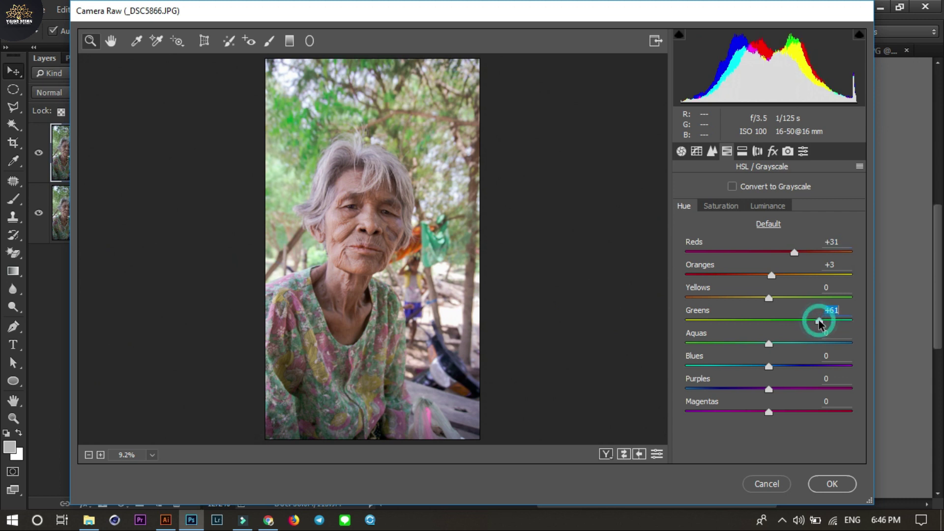
pyautogui.moveTo(819, 343)
pyautogui.mouseDown()
pyautogui.moveTo(852, 342)
pyautogui.moveTo(853, 319)
pyautogui.mouseUp()
pyautogui.click(818, 366)
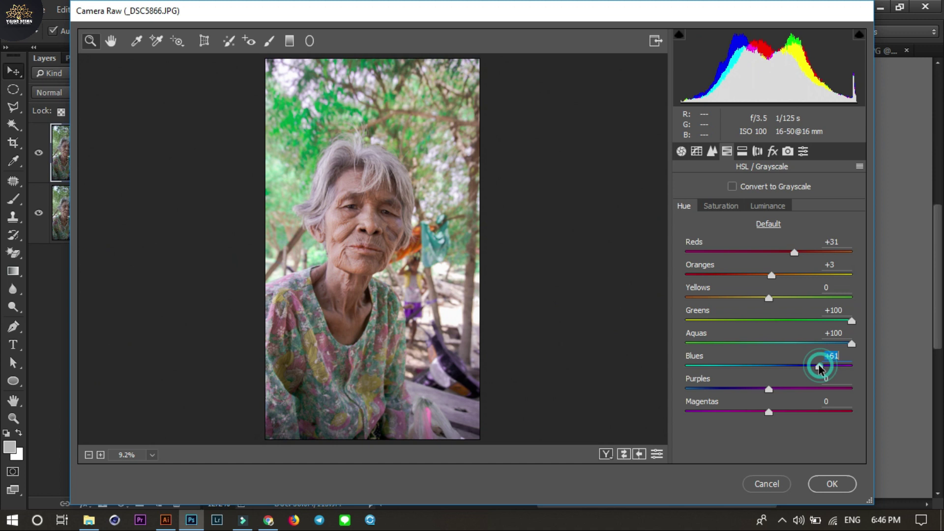
pyautogui.click(803, 388)
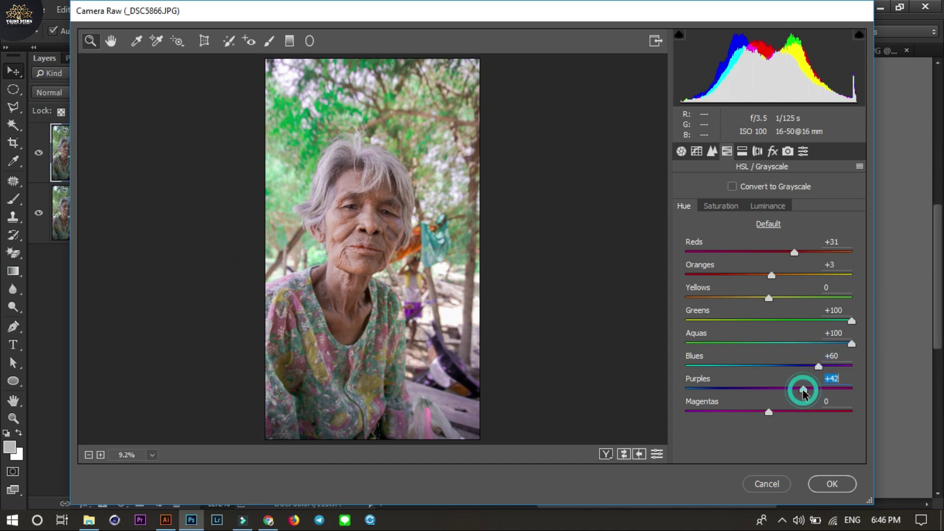
# Step: Raise saturation of Oranges +18, Yellows +23 and Reds +33, zooming in on the face
pyautogui.click(719, 206)
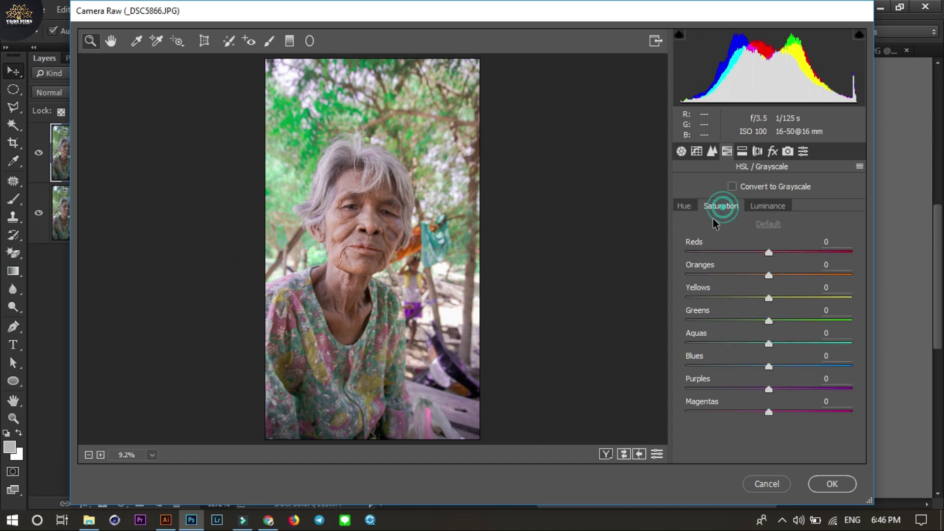
pyautogui.moveTo(805, 275); pyautogui.dragTo(784, 275)
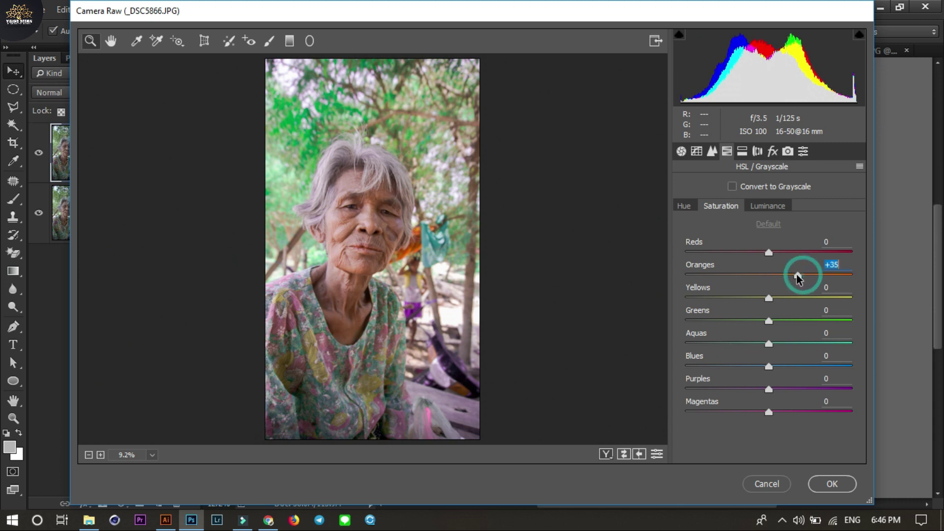
pyautogui.click(788, 298)
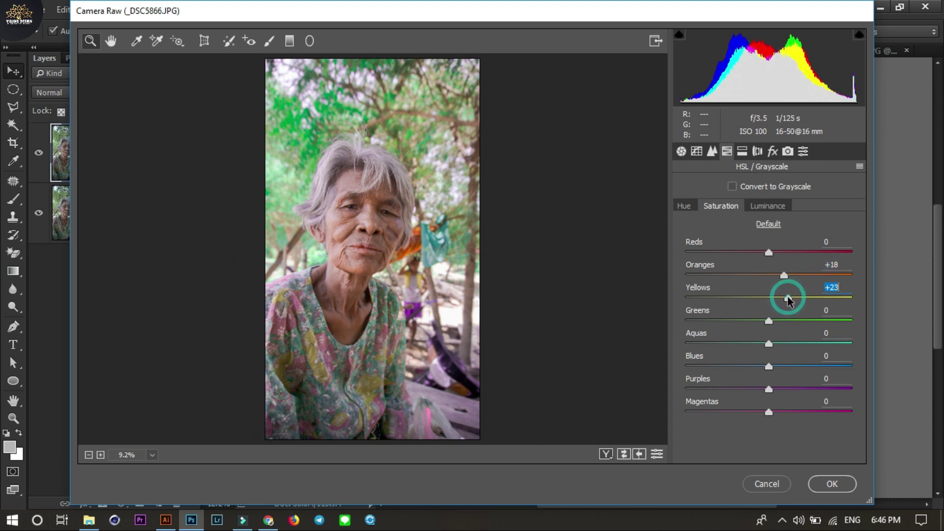
pyautogui.click(792, 252)
pyautogui.moveTo(795, 255); pyautogui.dragTo(796, 251)
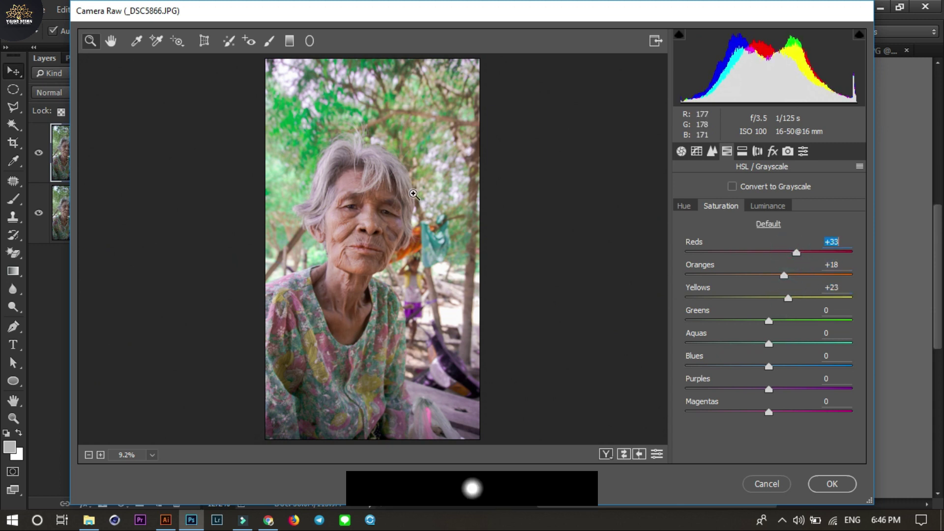
pyautogui.click(351, 223)
pyautogui.click(374, 296)
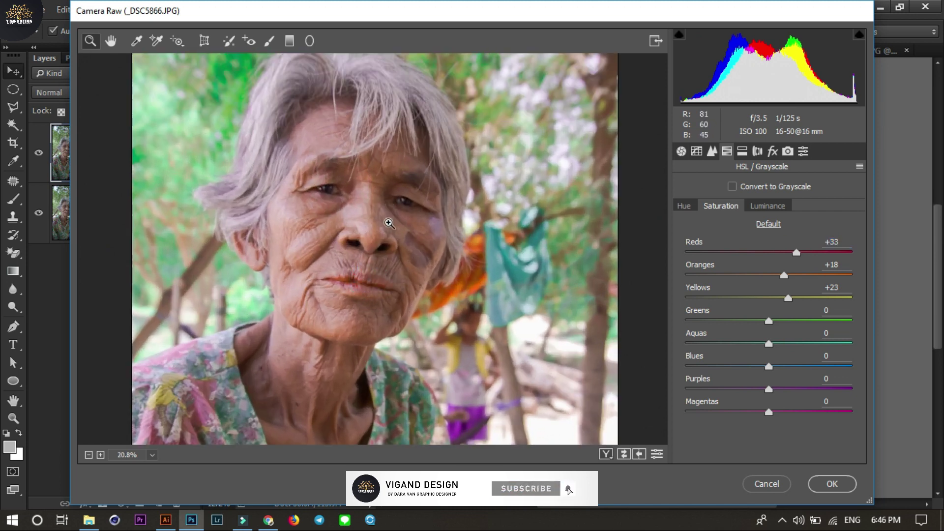
# Step: Commit the _DSC5866 grade, then duplicate _DSC5876's Background and open the copy in Camera Raw
pyautogui.click(819, 485)
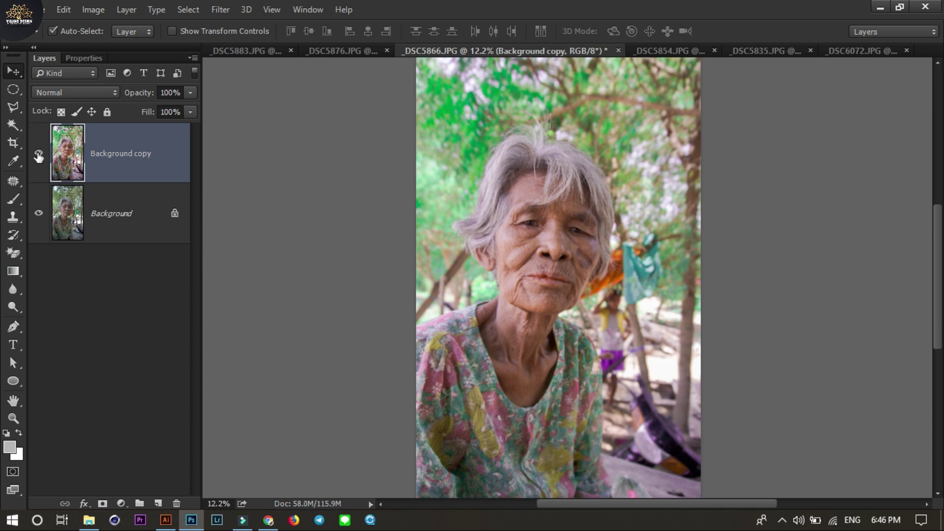
pyautogui.click(38, 153)
pyautogui.click(339, 52)
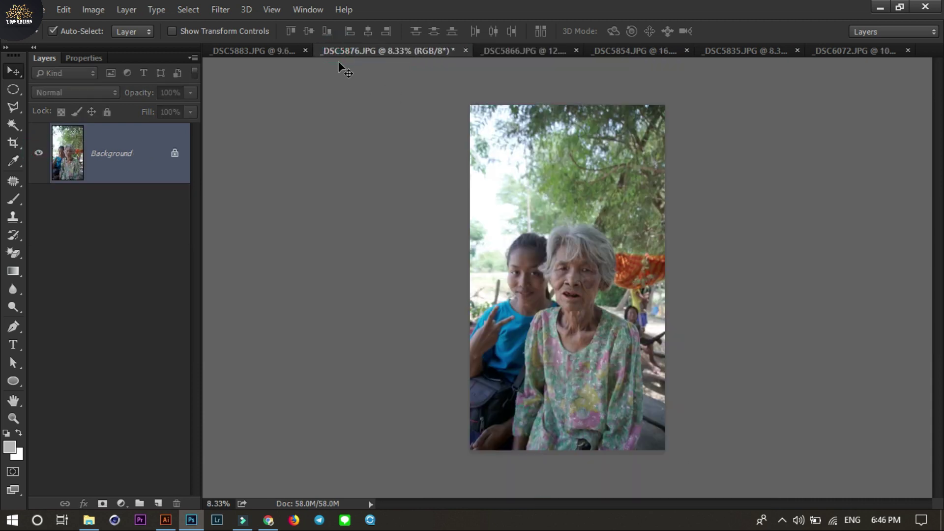
pyautogui.moveTo(131, 161); pyautogui.dragTo(158, 503)
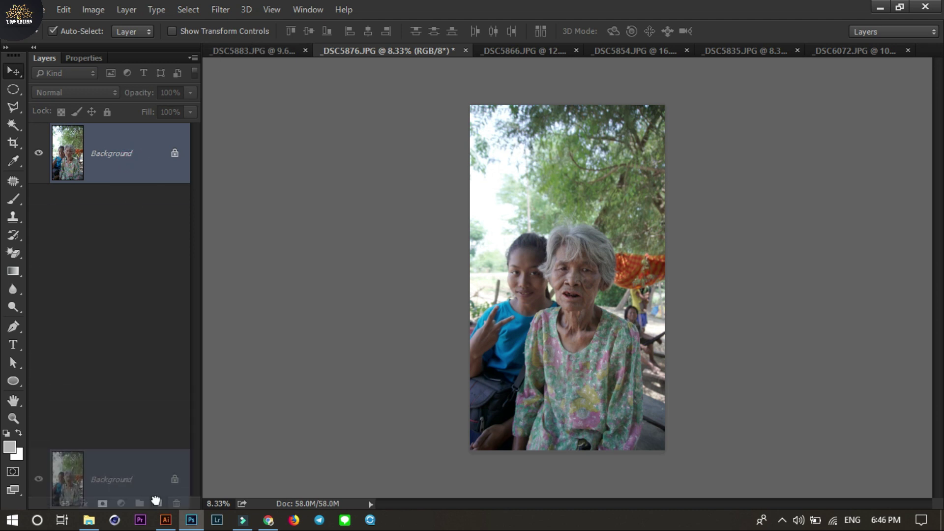
pyautogui.click(220, 9)
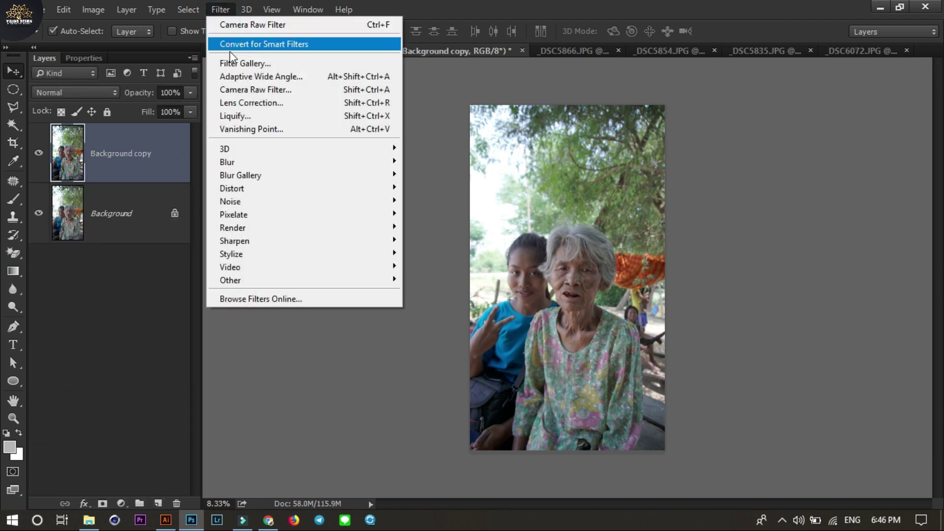
pyautogui.click(239, 89)
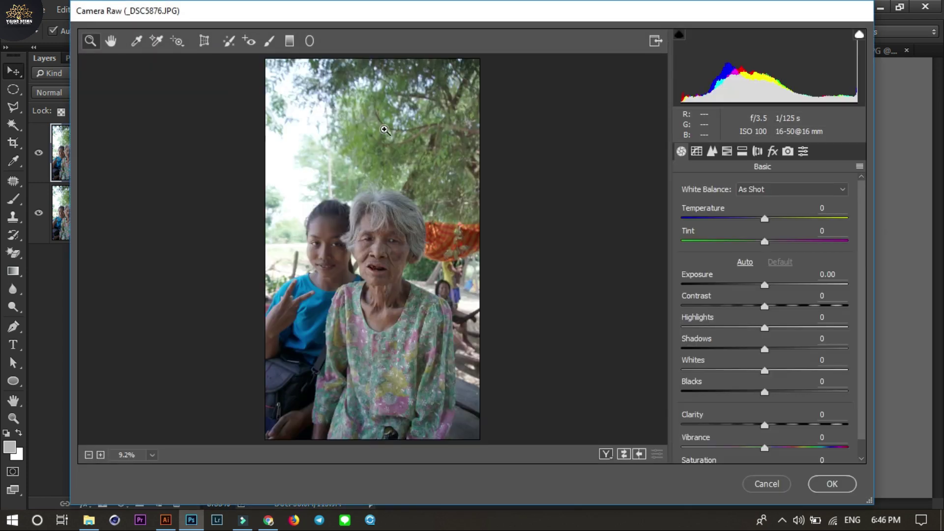
# Step: Give _DSC5876 Auto white balance, auto tone and Highlights -100, with HSL adjustments showing
pyautogui.click(801, 190)
pyautogui.click(782, 213)
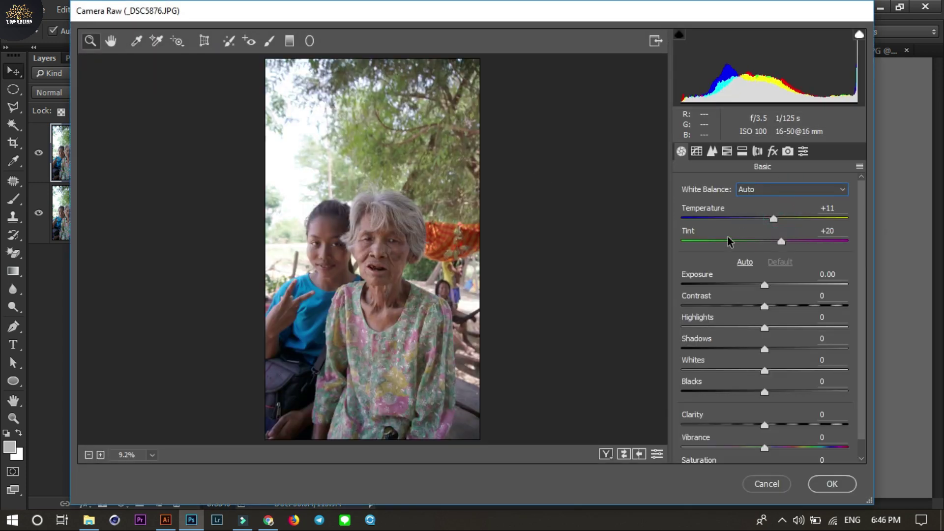
pyautogui.click(745, 262)
pyautogui.click(745, 263)
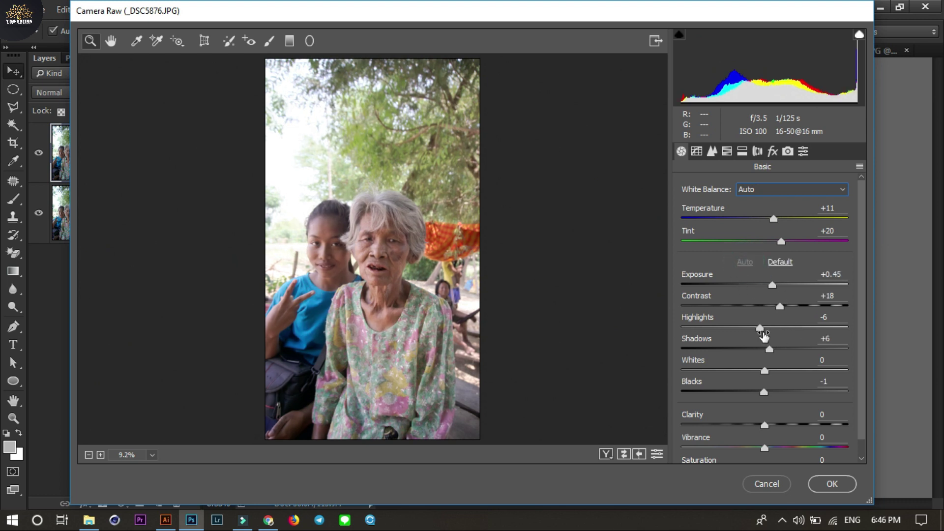
pyautogui.moveTo(757, 329); pyautogui.dragTo(643, 331)
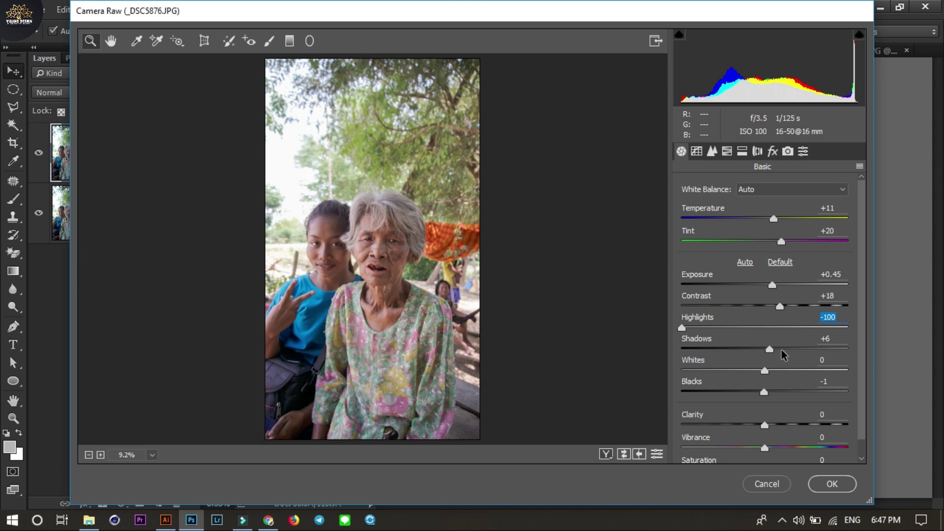
pyautogui.click(712, 151)
pyautogui.click(727, 152)
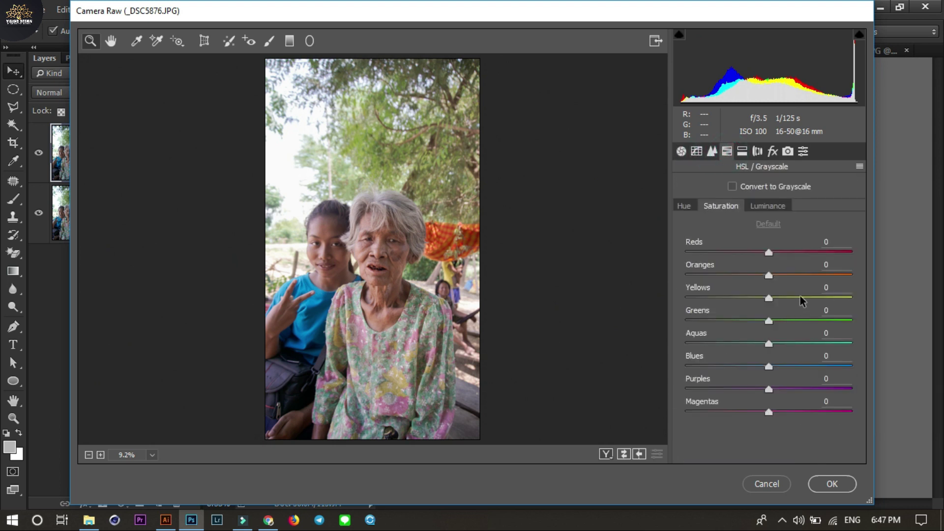
# Step: Set Oranges saturation +36 and Reds +25, and brighten Reds/Oranges luminance to +14/+12
pyautogui.click(800, 275)
pyautogui.click(796, 252)
pyautogui.moveTo(796, 252); pyautogui.dragTo(788, 253)
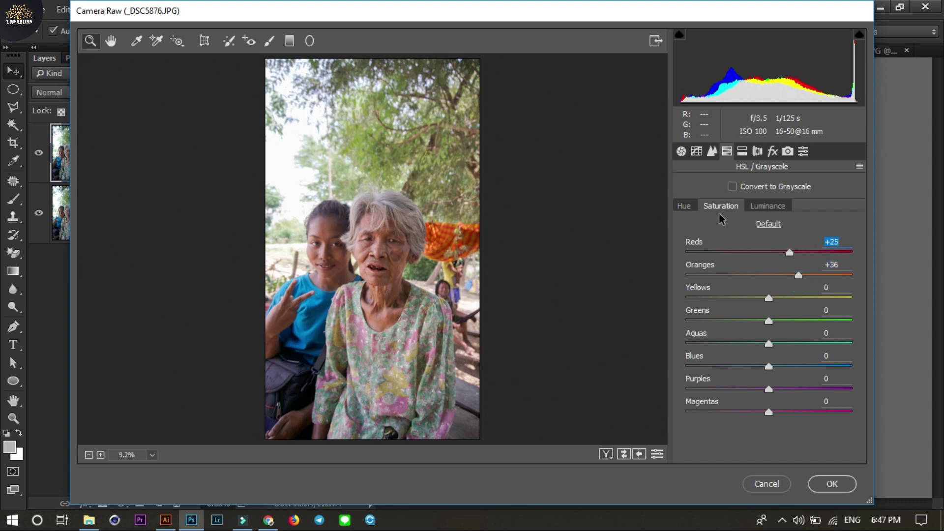
pyautogui.click(759, 207)
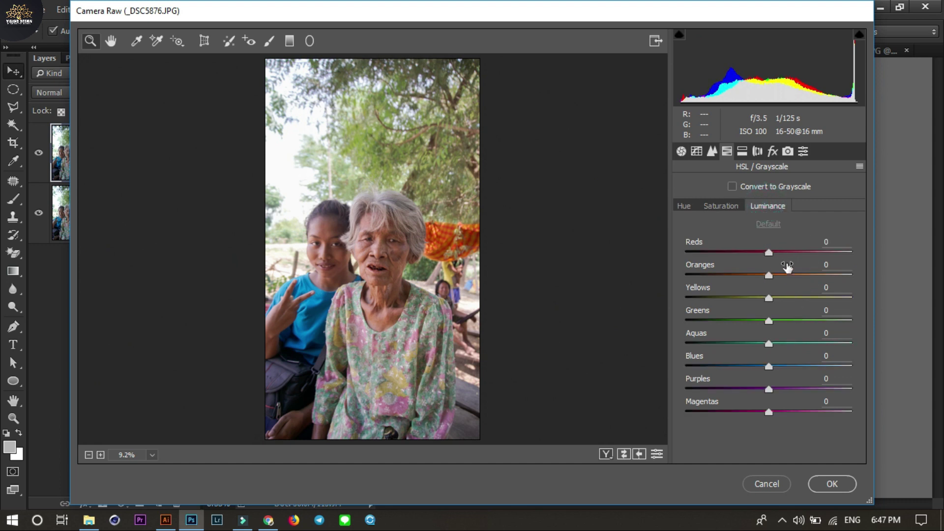
pyautogui.click(780, 253)
pyautogui.click(778, 275)
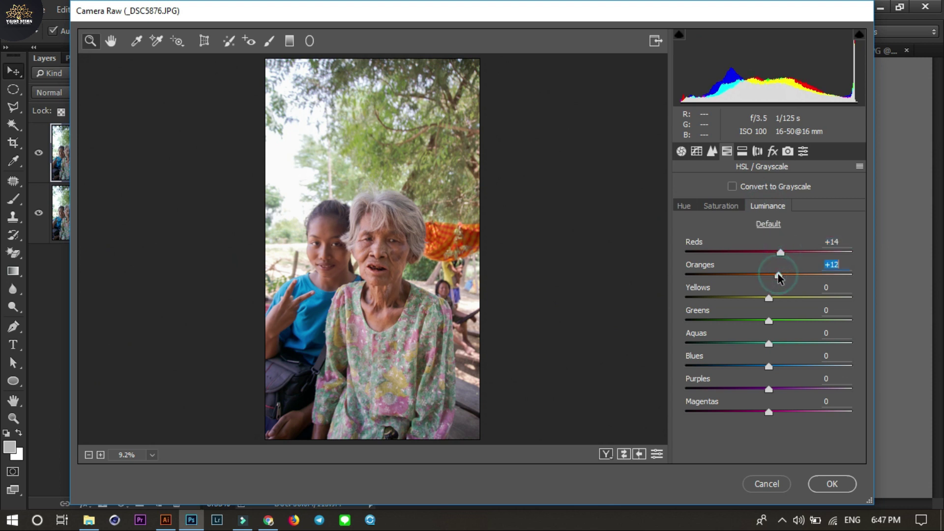
# Step: Max out Greens, Aquas and Blues saturation and raise Purples saturation to +69
pyautogui.click(710, 206)
pyautogui.moveTo(818, 344)
pyautogui.mouseDown()
pyautogui.moveTo(833, 343)
pyautogui.moveTo(854, 322)
pyautogui.mouseUp()
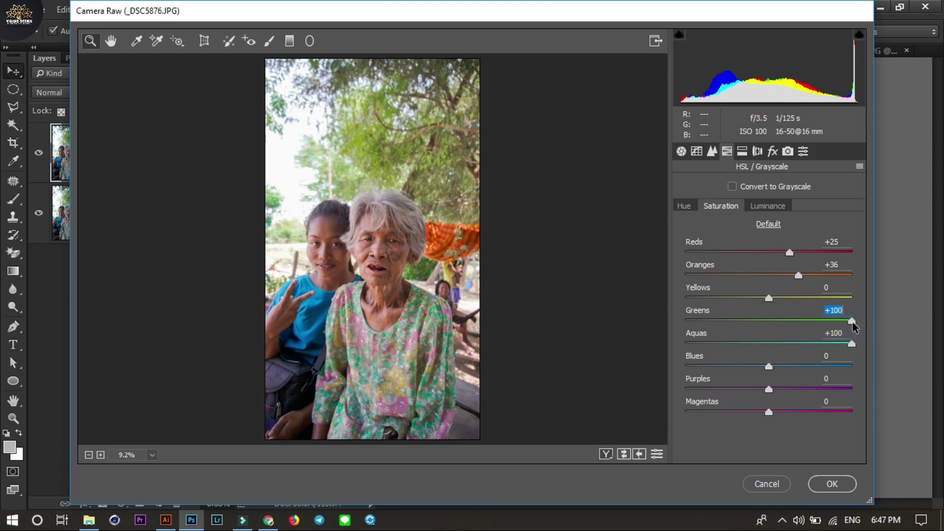
pyautogui.moveTo(825, 367); pyautogui.dragTo(865, 368)
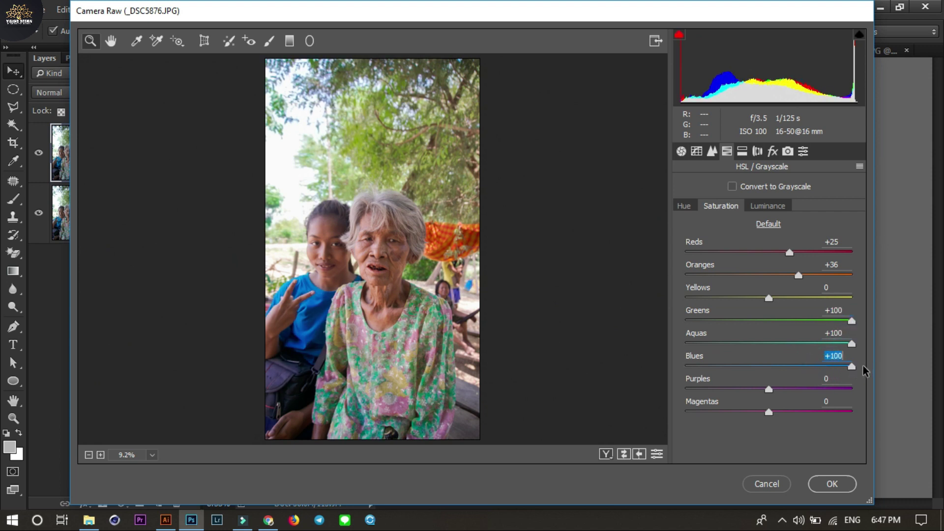
pyautogui.click(825, 388)
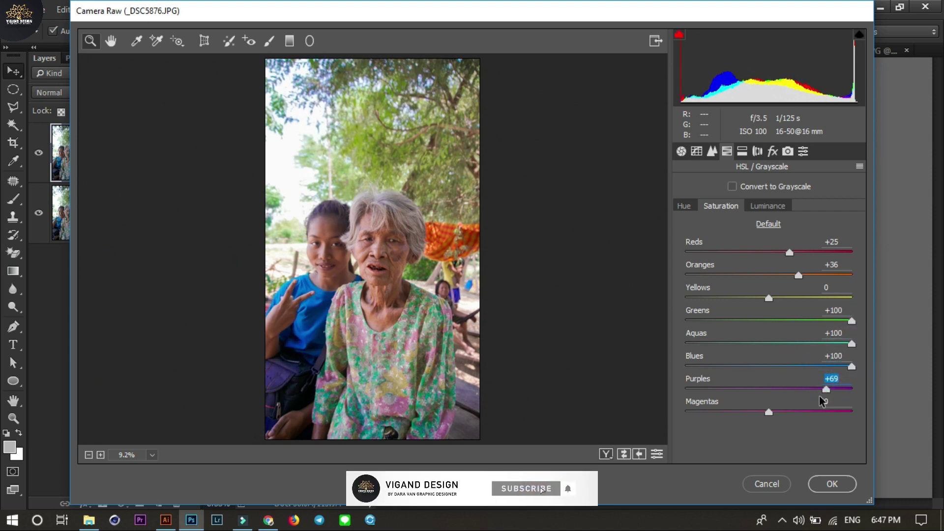
# Step: Shift hues to Greens +91, Aquas +44, Purples +67, raise Magentas, and apply the grade
pyautogui.click(683, 205)
pyautogui.moveTo(824, 321)
pyautogui.mouseDown()
pyautogui.moveTo(847, 322)
pyautogui.moveTo(838, 345)
pyautogui.mouseUp()
pyautogui.hotkey('shift', 'Down')
pyautogui.hotkey('shift', 'Down')
pyautogui.hotkey('shift', 'Down')
pyautogui.click(822, 376)
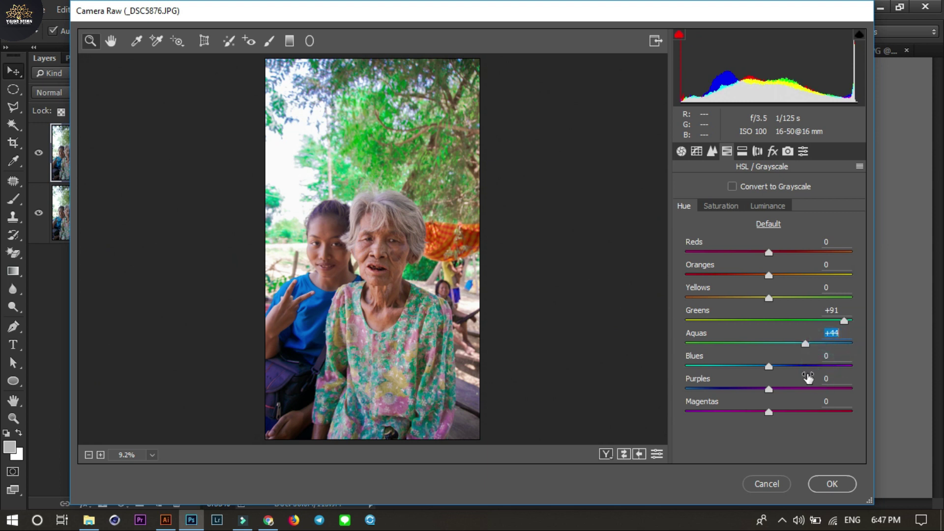
pyautogui.click(804, 386)
pyautogui.click(812, 389)
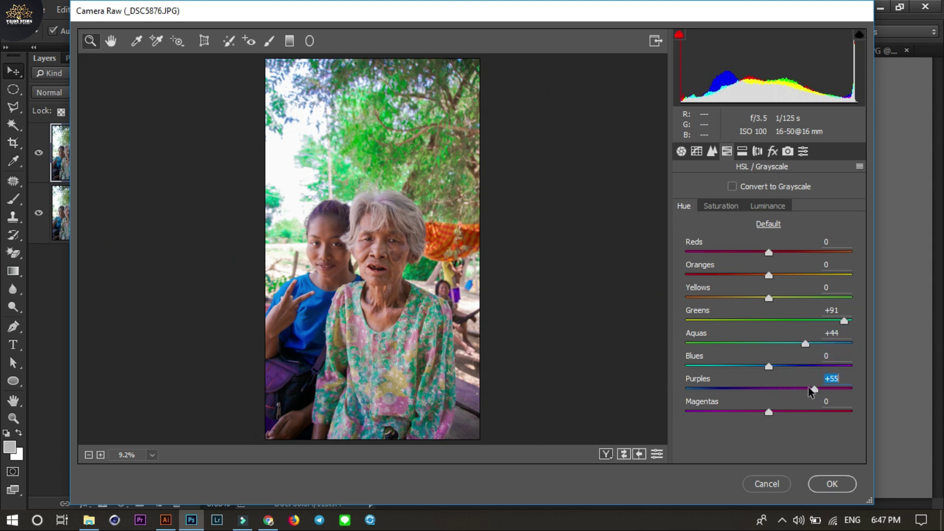
pyautogui.moveTo(805, 390)
pyautogui.mouseDown()
pyautogui.moveTo(727, 389)
pyautogui.moveTo(832, 396)
pyautogui.moveTo(824, 396)
pyautogui.mouseUp()
pyautogui.click(796, 411)
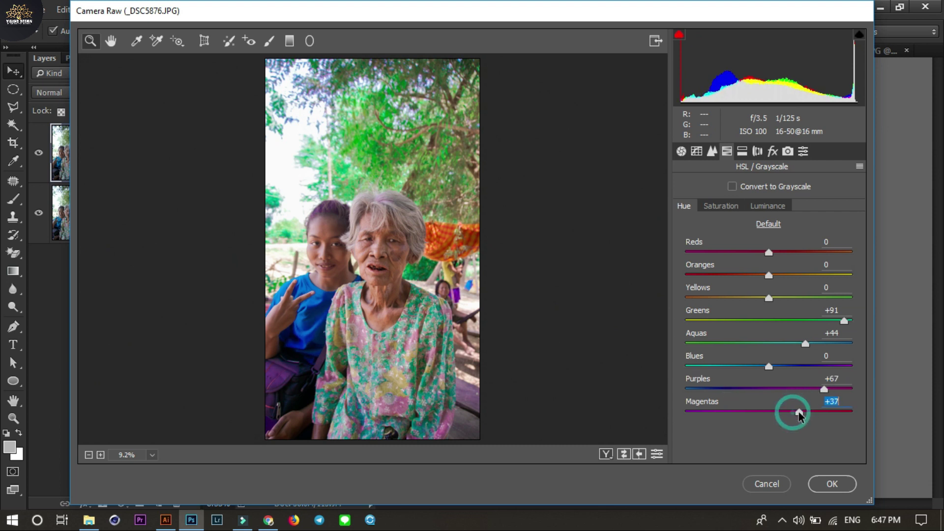
pyautogui.click(831, 487)
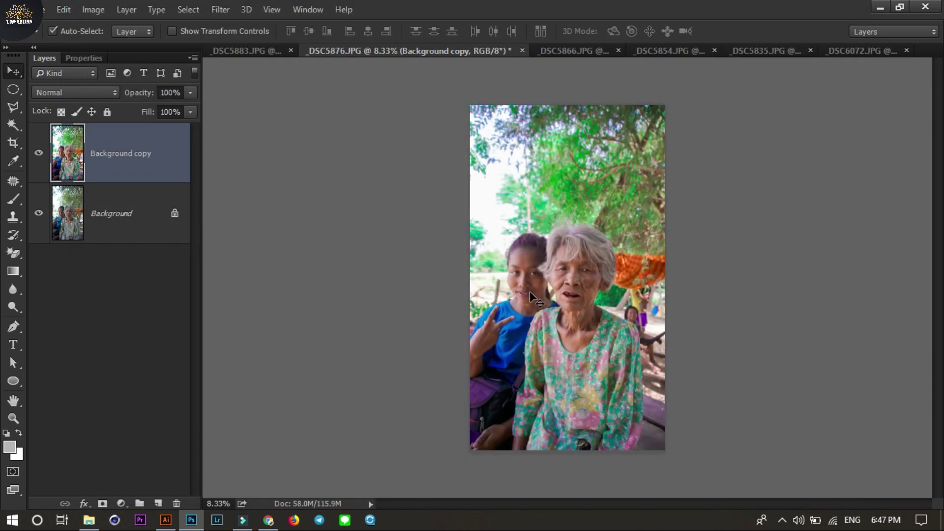
# Step: Toggle the graded layer on _DSC5876 and _DSC5866 to compare against the originals
pyautogui.scroll(2, 542, 273)
pyautogui.scroll(-1, 542, 273)
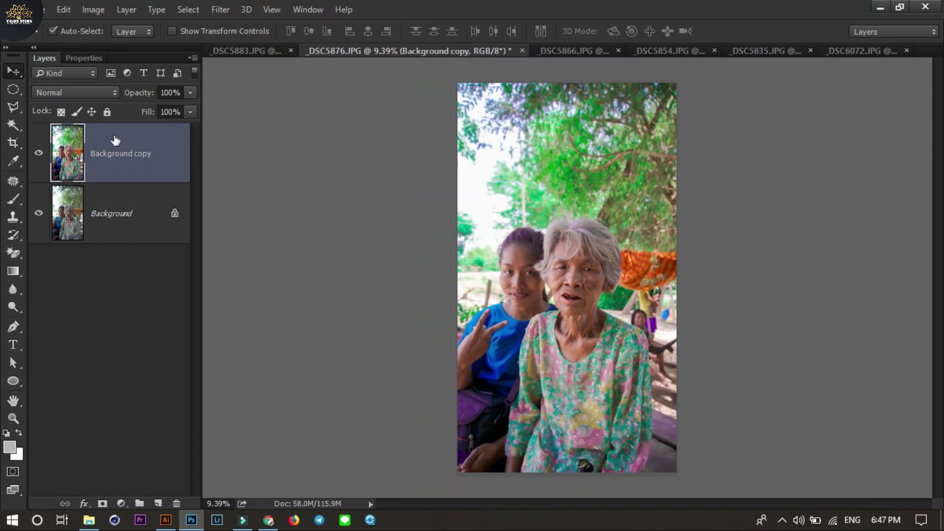
pyautogui.click(39, 155)
pyautogui.click(39, 155)
pyautogui.click(568, 51)
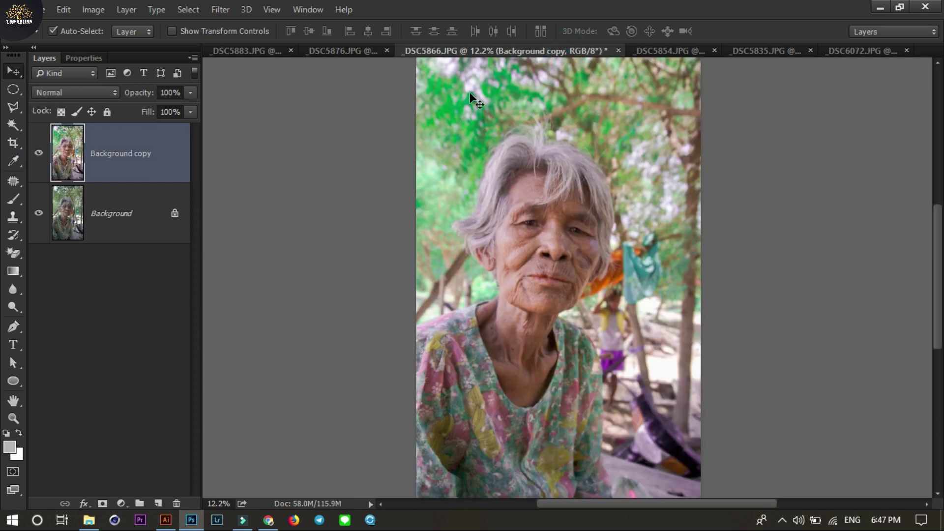
pyautogui.click(43, 152)
# Step: Compare graded versus original on _DSC5854, _DSC5835 and finally the _DSC6072 portrait
pyautogui.click(672, 49)
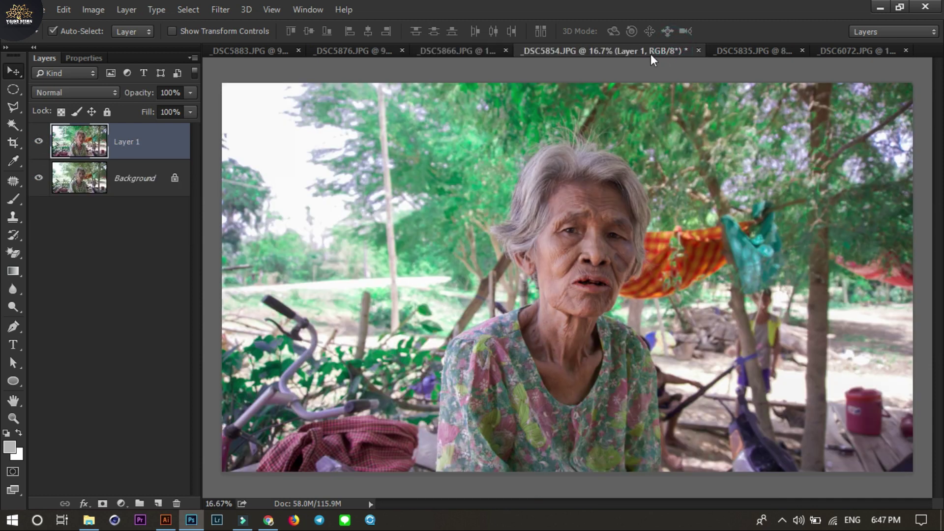
pyautogui.click(39, 142)
pyautogui.click(38, 143)
pyautogui.click(754, 51)
pyautogui.click(39, 153)
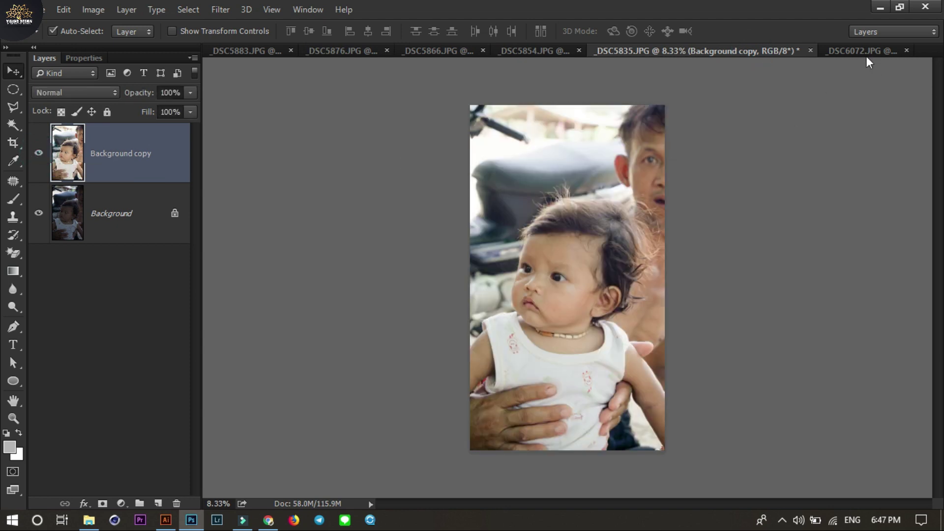
pyautogui.click(866, 49)
pyautogui.click(39, 154)
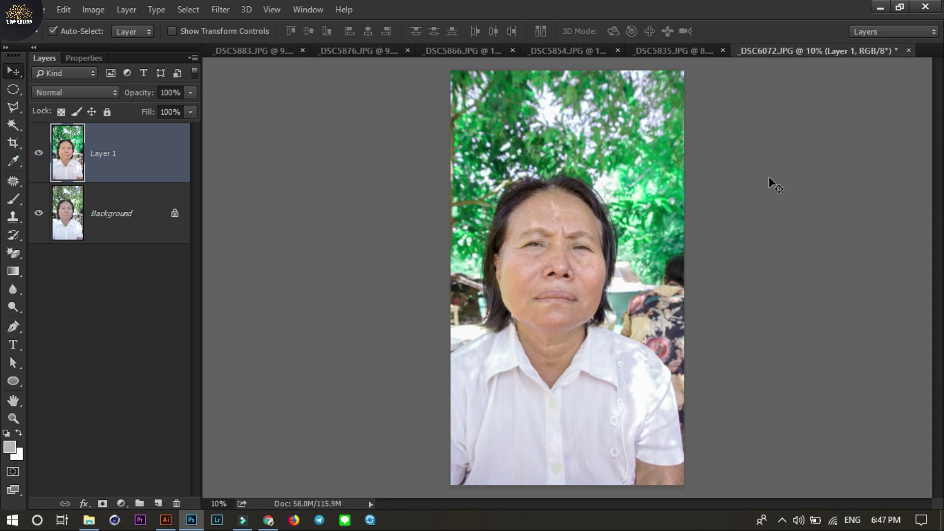